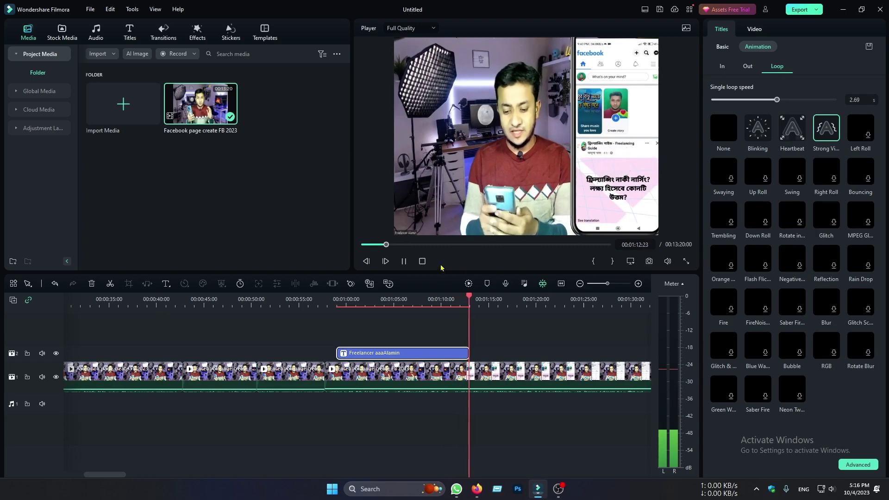
# Stop playback and clear the timeline by deleting all the video segments and the title clip.
pyautogui.click(404, 262)
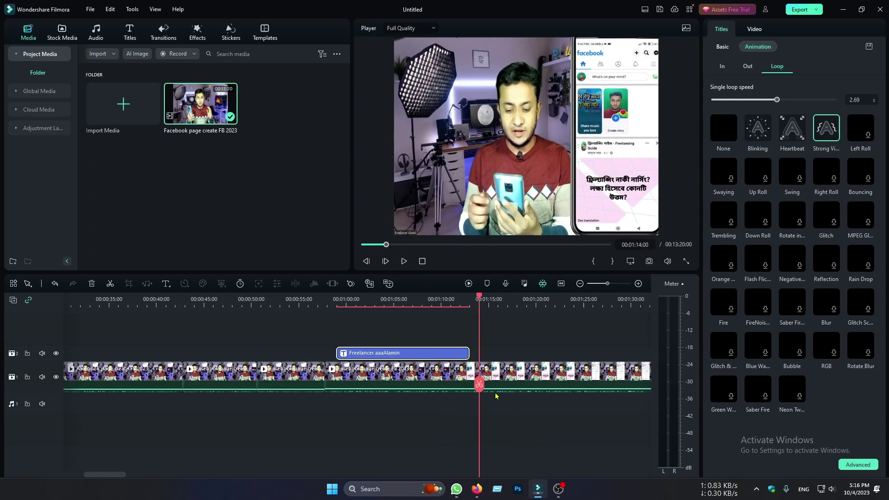
pyautogui.moveTo(481, 384); pyautogui.dragTo(55, 391)
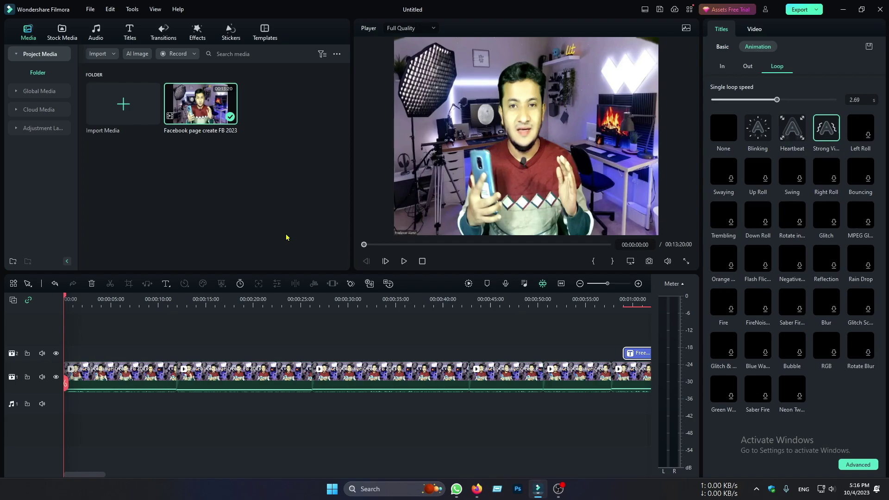
pyautogui.click(150, 376)
pyautogui.press('Delete')
pyautogui.click(167, 376)
pyautogui.press('Delete')
pyautogui.click(169, 375)
pyautogui.press('Delete')
pyautogui.click(169, 375)
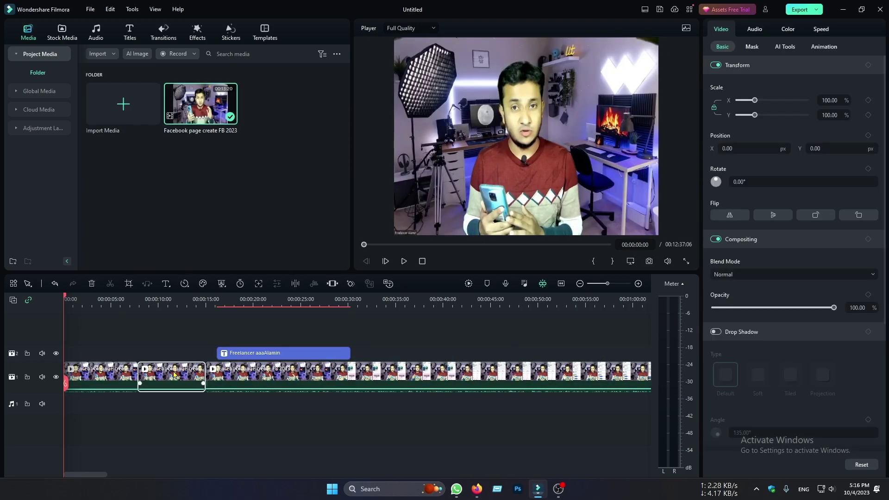
pyautogui.press('Delete')
pyautogui.click(118, 378)
pyautogui.press('Delete')
pyautogui.click(149, 372)
pyautogui.press('Delete')
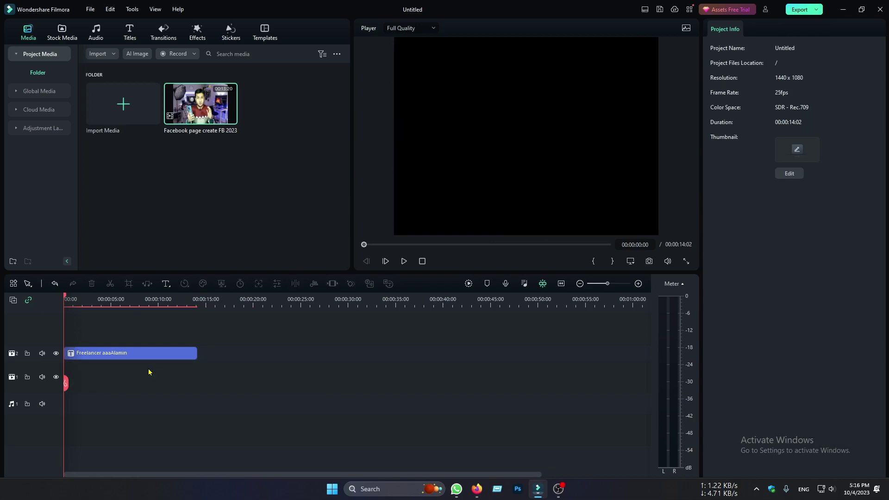
pyautogui.click(148, 359)
pyautogui.press('Delete')
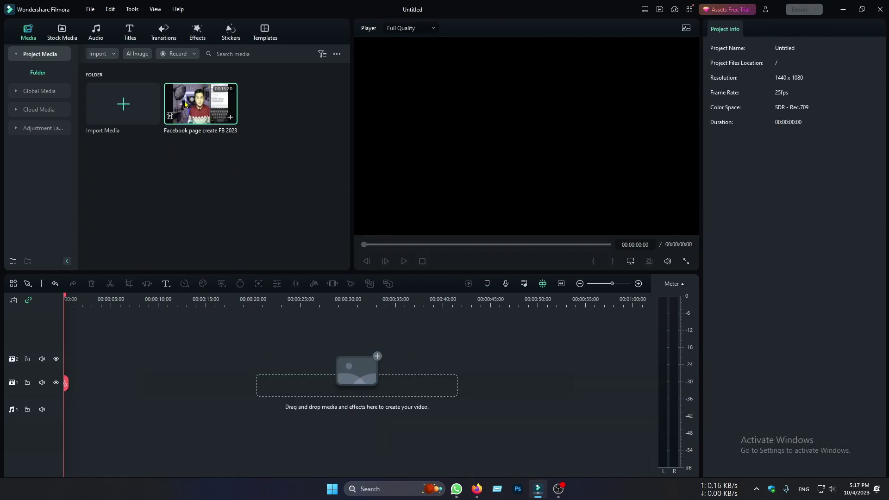
# Place the Facebook page create FB 2023 video at the start of the first video track and lower its audio level.
pyautogui.moveTo(185, 103); pyautogui.dragTo(64, 386)
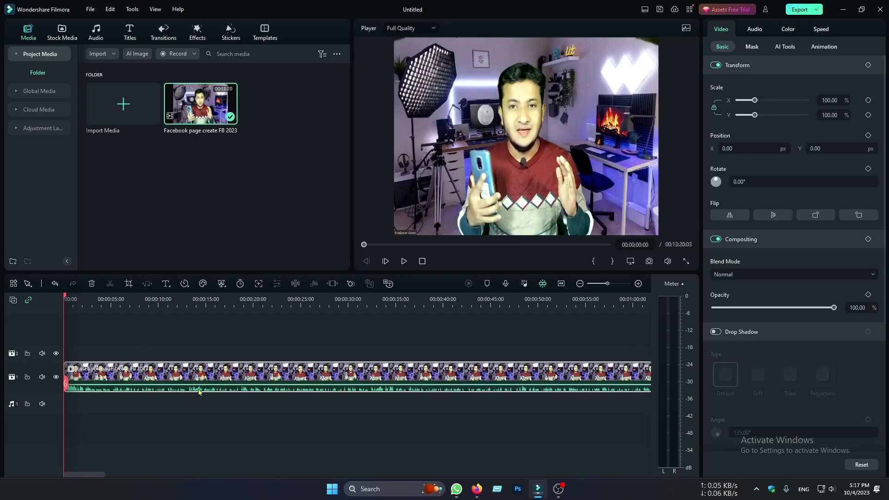
pyautogui.moveTo(200, 384); pyautogui.dragTo(200, 392)
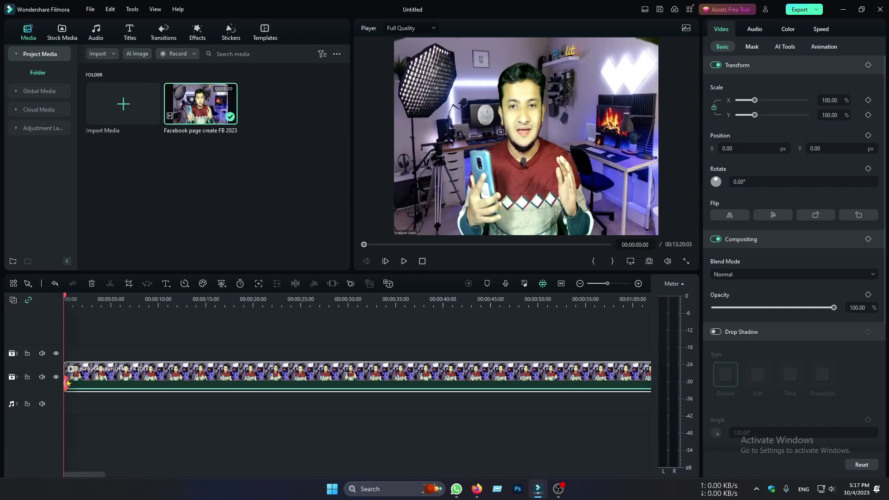
# Split the video clip at 00:00:06:05 and return the playhead to the start of the timeline.
pyautogui.moveTo(66, 385); pyautogui.dragTo(122, 389)
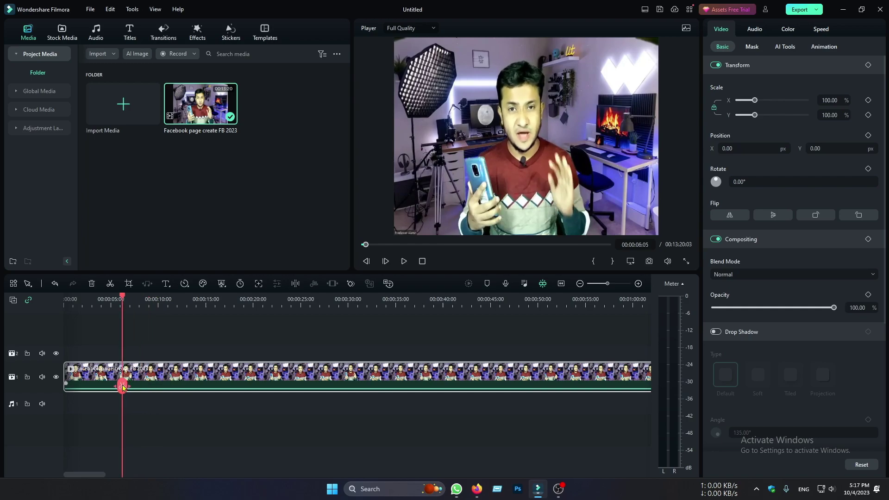
pyautogui.click(122, 388)
pyautogui.moveTo(123, 389); pyautogui.dragTo(64, 387)
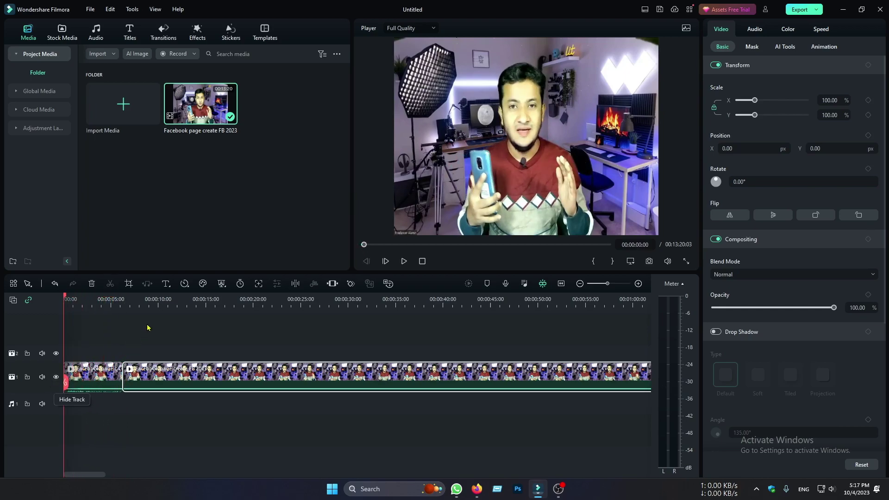
# Crop the first video segment at a 4:3 ratio to a 1137 x 853 frame around the presenter.
pyautogui.click(88, 371)
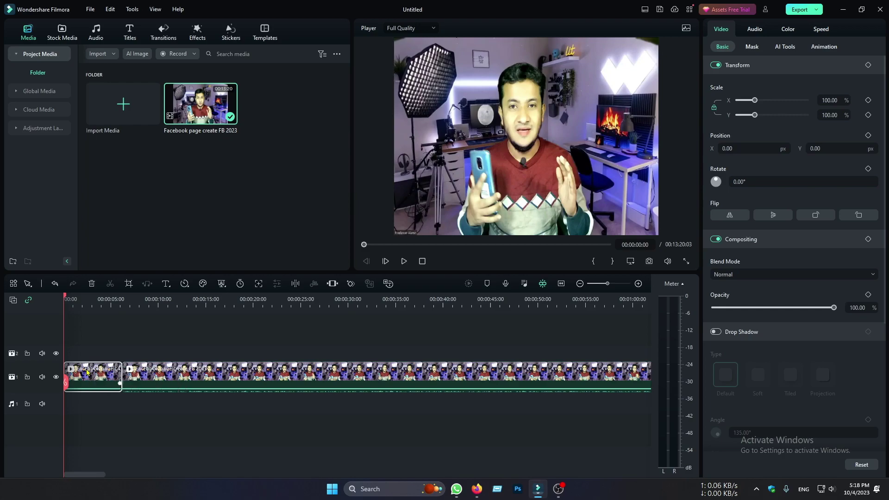
pyautogui.click(128, 285)
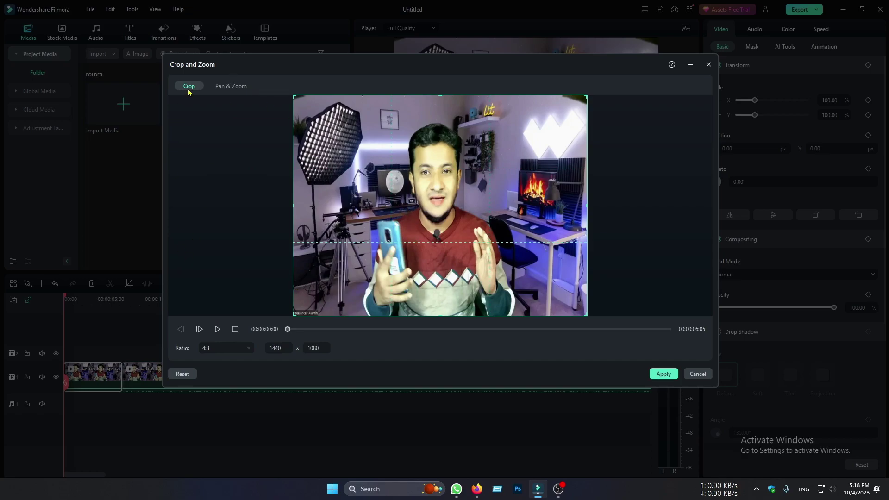
pyautogui.moveTo(295, 97); pyautogui.dragTo(355, 142)
pyautogui.moveTo(420, 212); pyautogui.dragTo(396, 184)
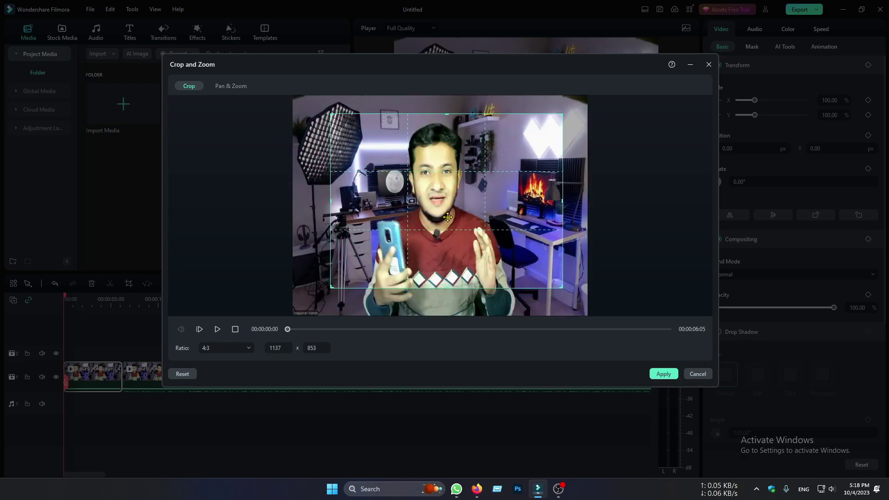
pyautogui.moveTo(388, 215); pyautogui.dragTo(386, 207)
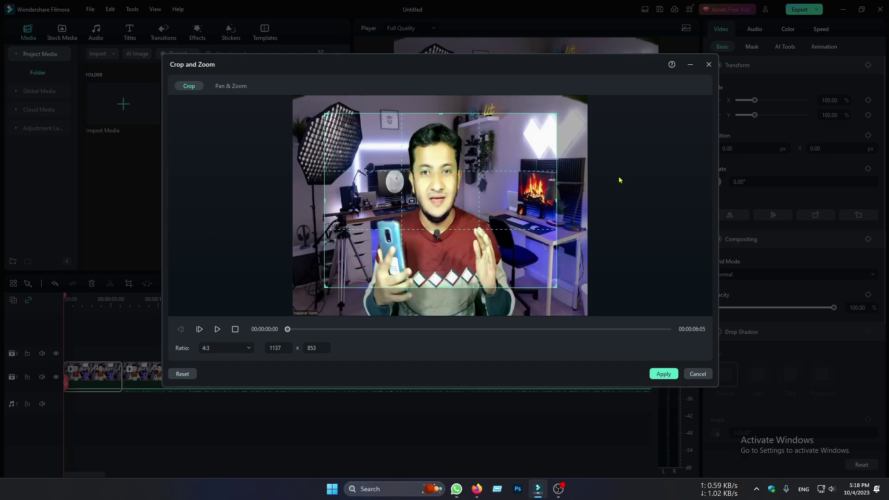
pyautogui.click(664, 374)
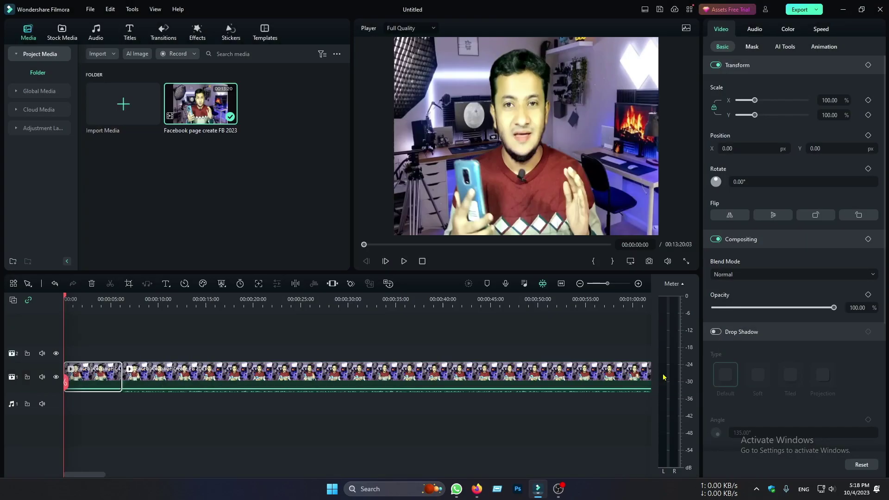
# Play back the cropped first segment past its cut, and bring the playhead back near its beginning.
pyautogui.click(403, 261)
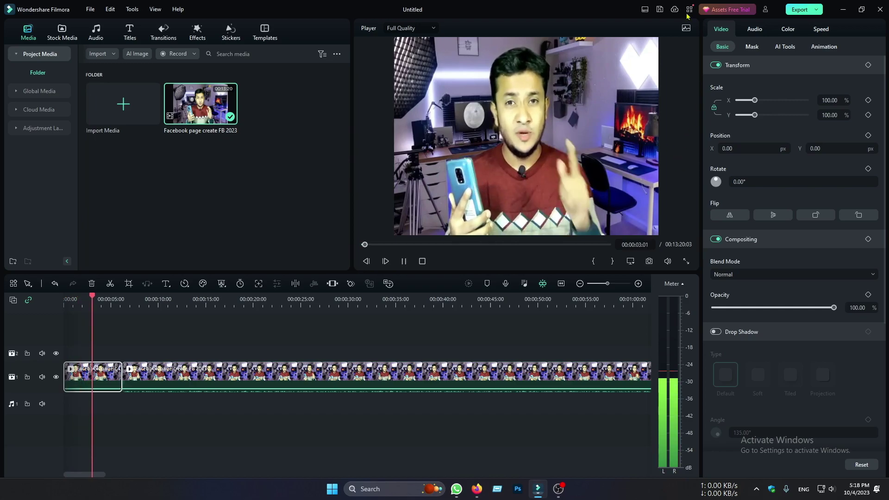
pyautogui.click(404, 261)
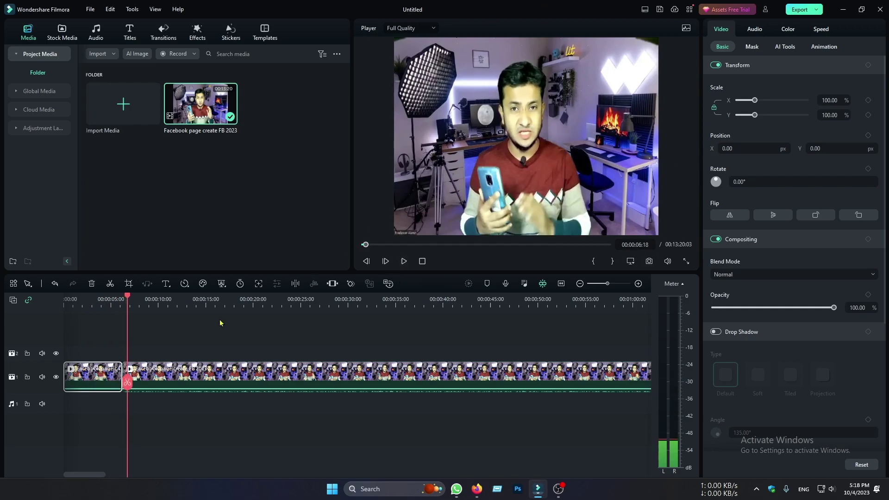
pyautogui.moveTo(129, 383); pyautogui.dragTo(71, 382)
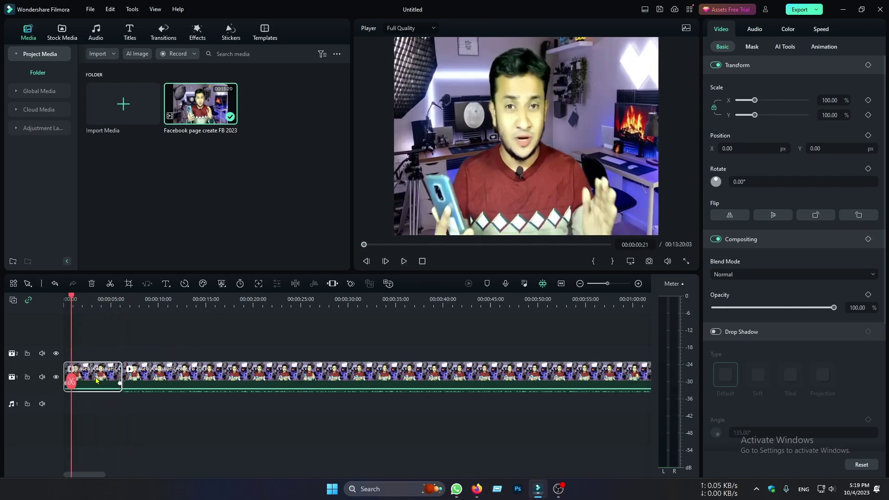
# Expand the first segment's crop frame back to the full 1440 x 1080 picture.
pyautogui.click(129, 283)
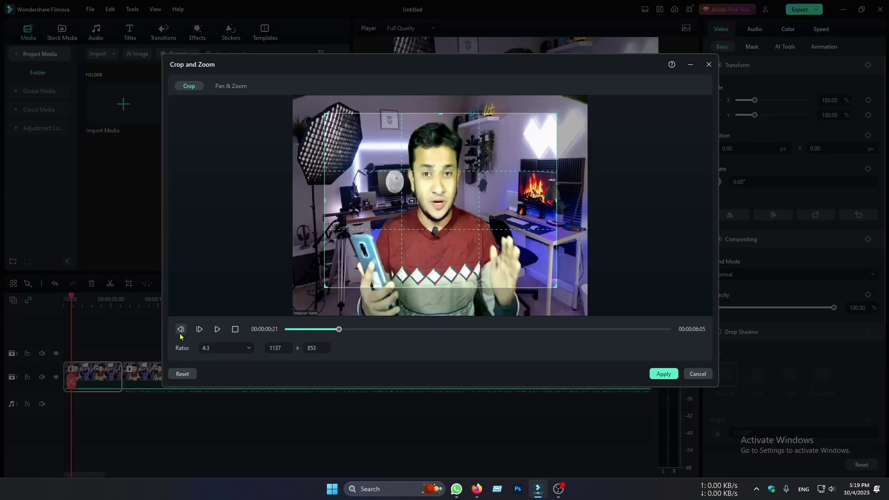
pyautogui.moveTo(327, 113); pyautogui.dragTo(301, 96)
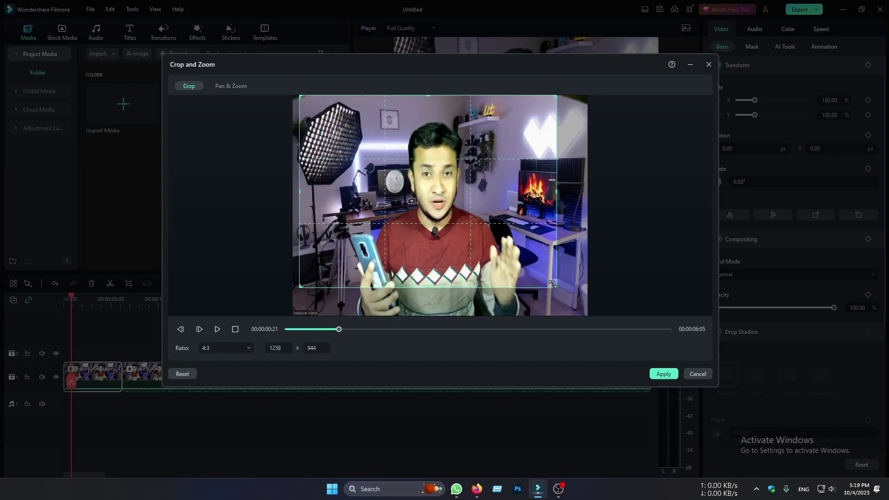
pyautogui.moveTo(553, 284); pyautogui.dragTo(594, 312)
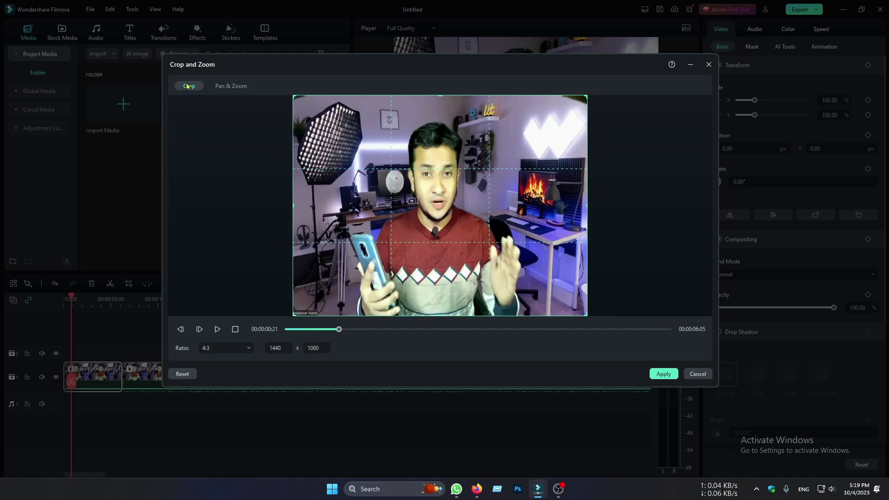
# Apply Pan & Zoom to the first segment with a 491 x 368 end frame over the fireplace screen, and preview the result.
pyautogui.click(237, 85)
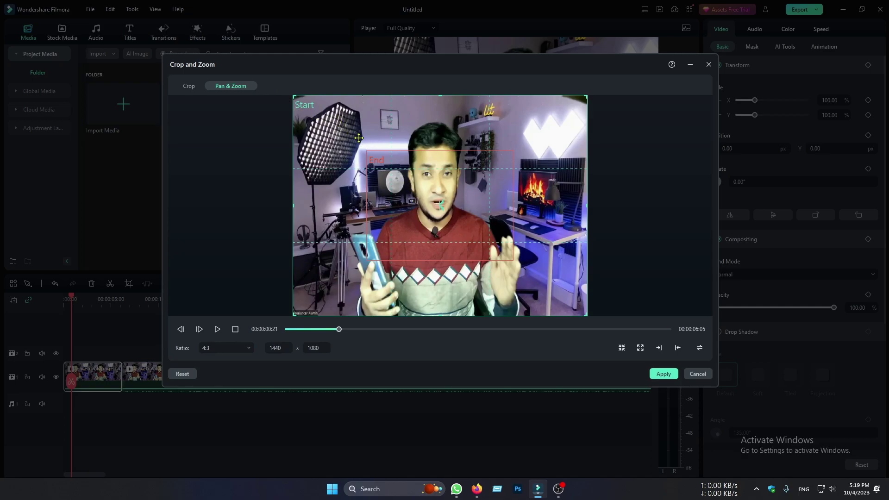
pyautogui.click(406, 191)
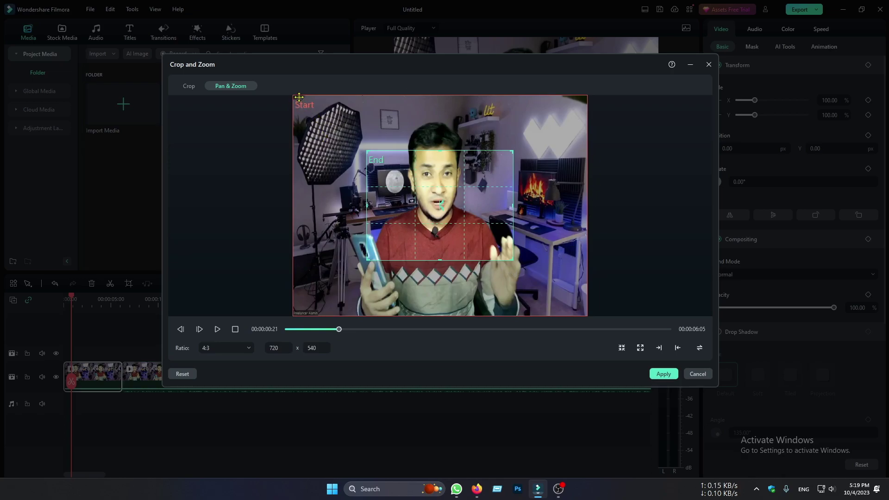
pyautogui.moveTo(407, 189); pyautogui.dragTo(485, 183)
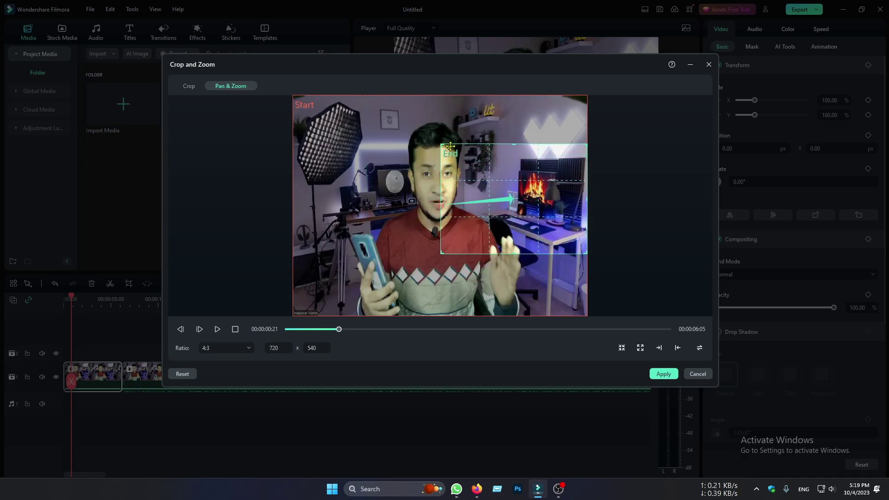
pyautogui.moveTo(441, 143); pyautogui.dragTo(488, 180)
pyautogui.moveTo(540, 216); pyautogui.dragTo(387, 258)
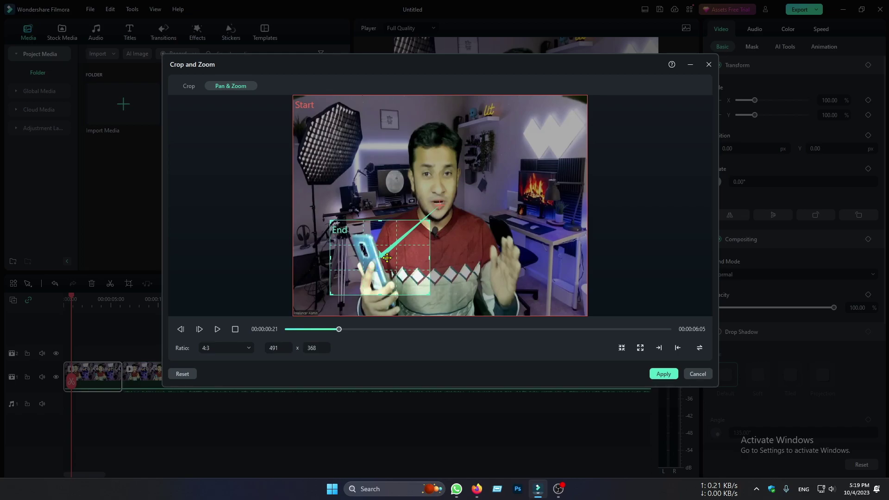
pyautogui.moveTo(388, 258); pyautogui.dragTo(550, 190)
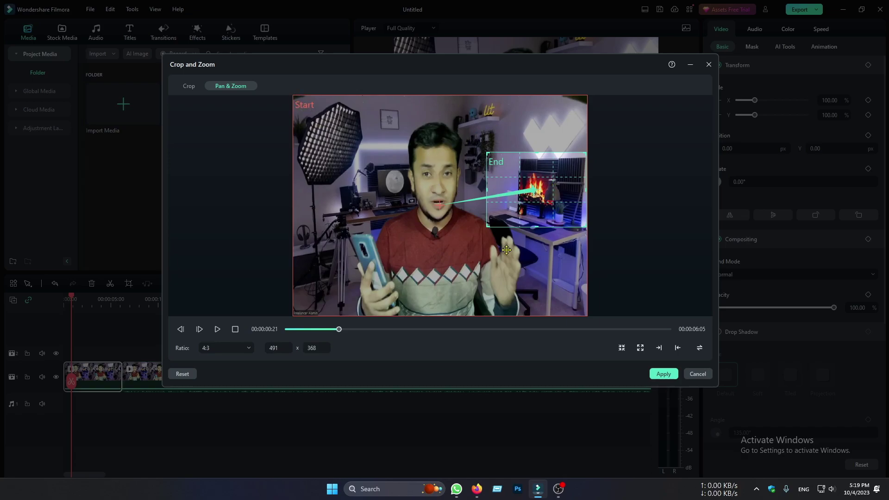
pyautogui.click(664, 374)
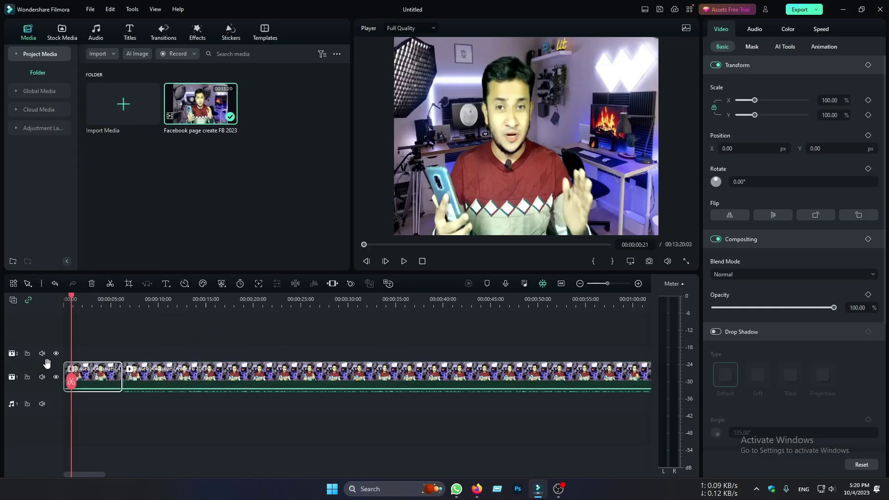
pyautogui.moveTo(72, 384); pyautogui.dragTo(56, 387)
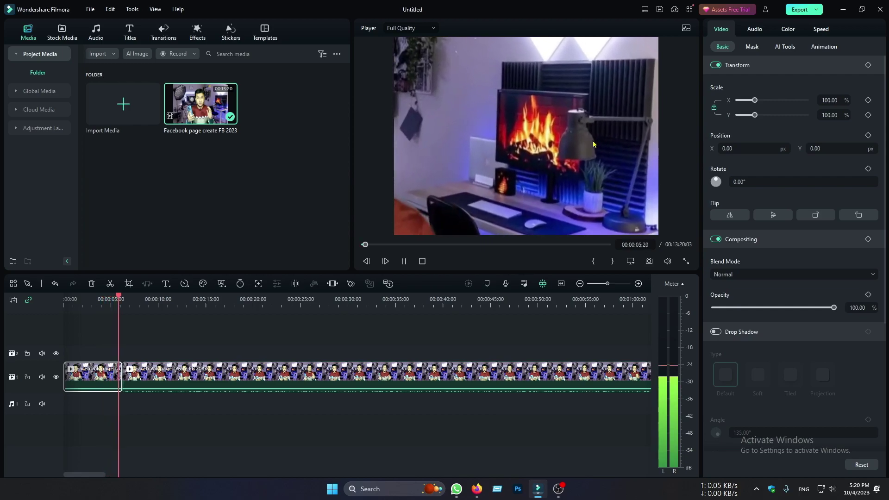
pyautogui.click(404, 263)
# Split the remaining video clip at 00:00:13:23.
pyautogui.moveTo(138, 378); pyautogui.dragTo(196, 398)
pyautogui.click(195, 398)
# Set up Pan & Zoom for the second segment, shifting its 720 x 540 end frame slightly left over the presenter.
pyautogui.click(162, 378)
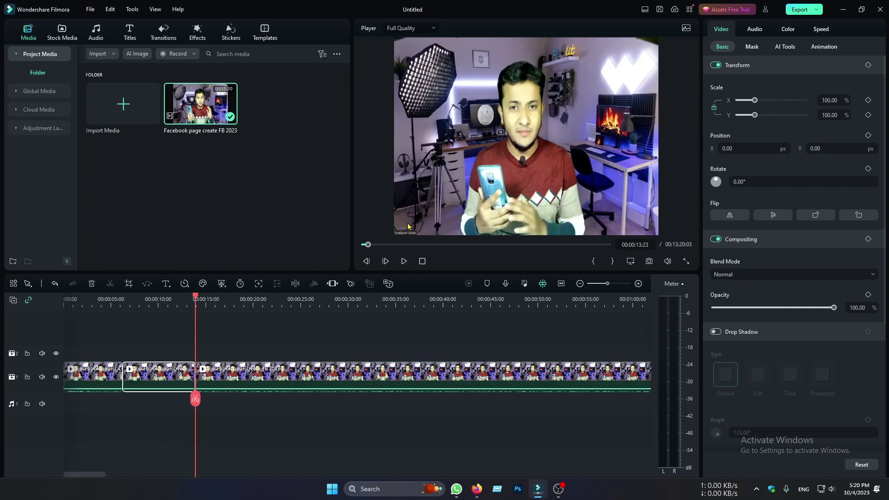
pyautogui.moveTo(196, 403); pyautogui.dragTo(134, 394)
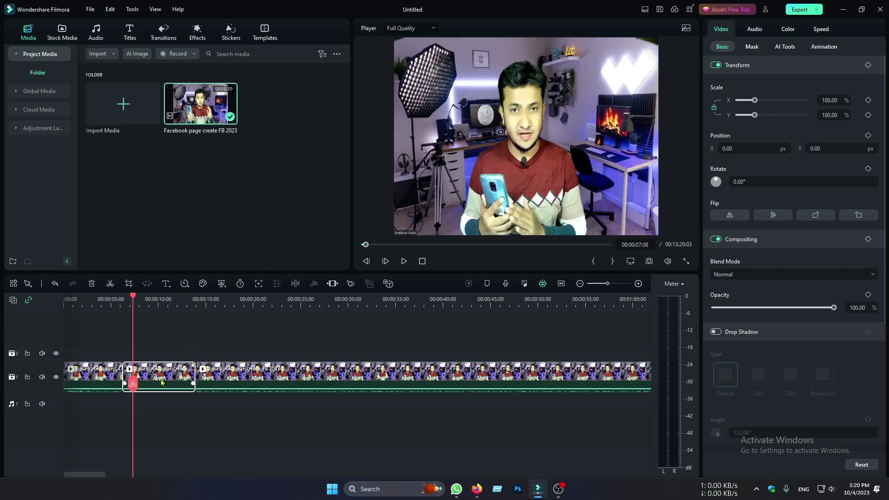
pyautogui.click(129, 284)
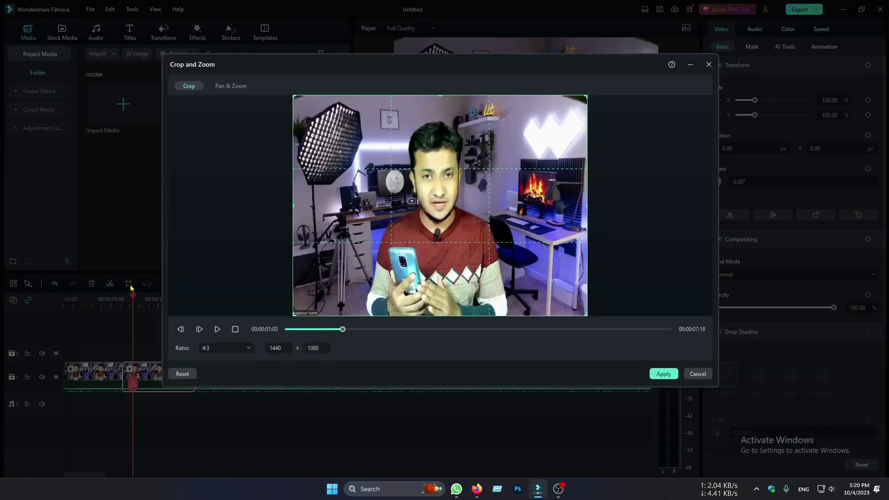
pyautogui.click(234, 87)
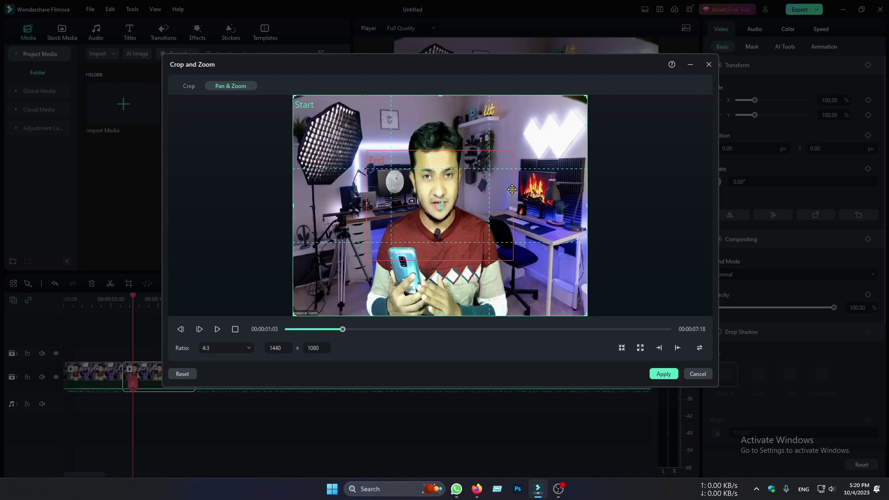
pyautogui.click(440, 205)
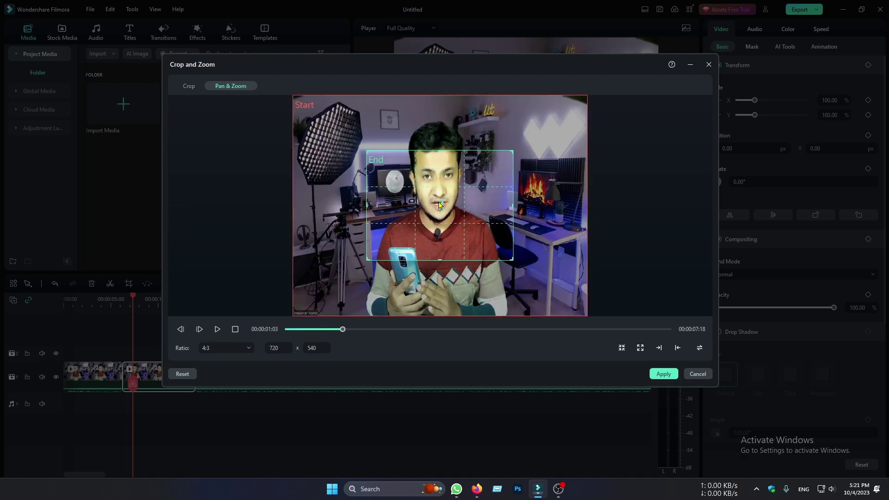
pyautogui.moveTo(438, 201); pyautogui.dragTo(417, 203)
# Shrink the second segment's Pan & Zoom start frame to 538 x 403 and position it over the fireplace screen.
pyautogui.click(302, 109)
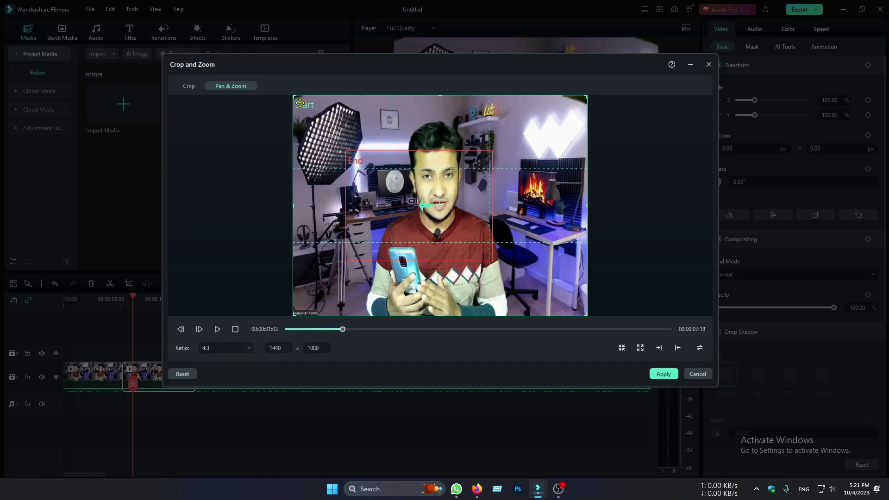
pyautogui.moveTo(294, 97); pyautogui.dragTo(478, 234)
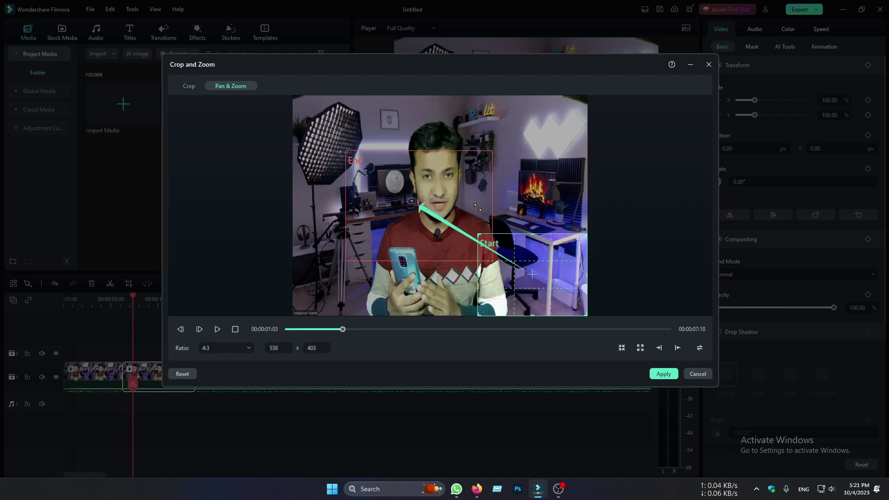
pyautogui.moveTo(537, 280); pyautogui.dragTo(563, 200)
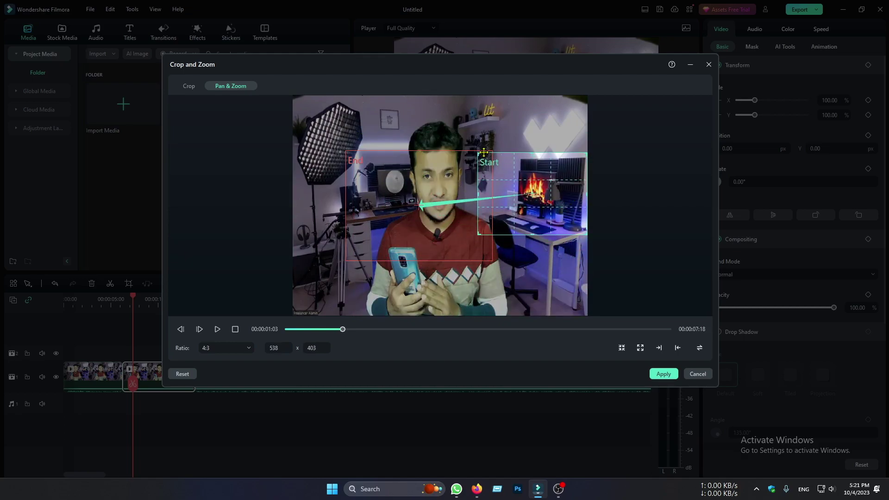
# Apply Pan & Zoom to the second segment with a 484 x 363 start frame over the fireplace screen and a 1438 x 1078 end frame.
pyautogui.moveTo(479, 153); pyautogui.dragTo(489, 154)
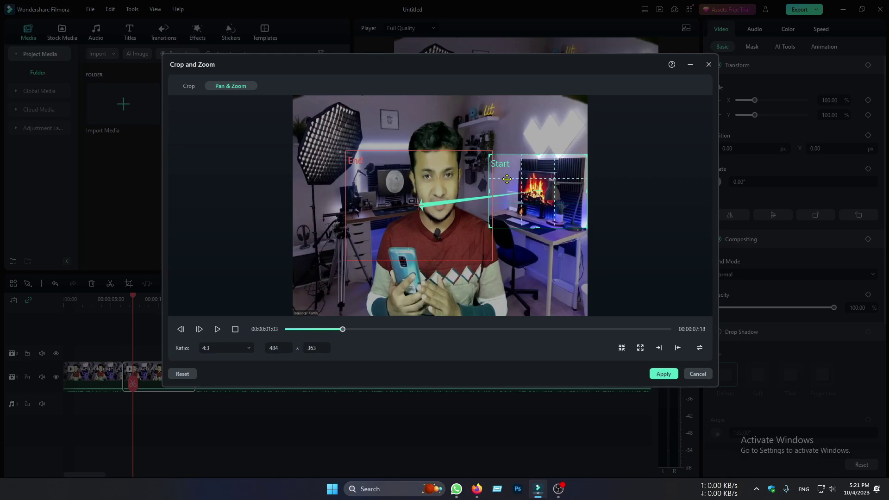
pyautogui.click(355, 160)
pyautogui.moveTo(347, 153); pyautogui.dragTo(285, 111)
pyautogui.moveTo(364, 197); pyautogui.dragTo(363, 174)
pyautogui.moveTo(491, 244); pyautogui.dragTo(586, 302)
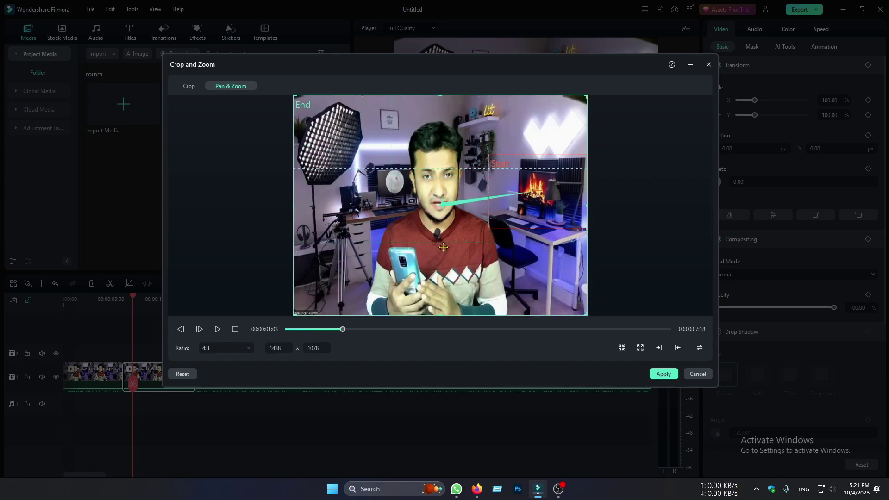
pyautogui.click(547, 191)
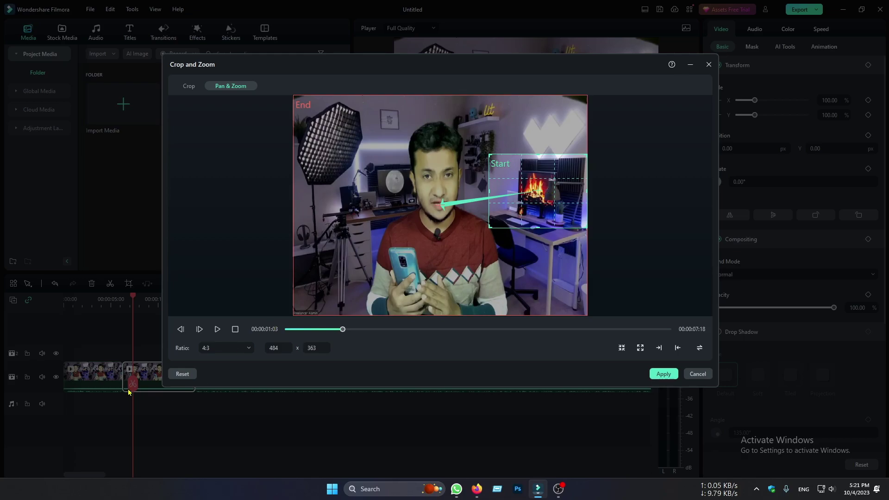
pyautogui.click(333, 145)
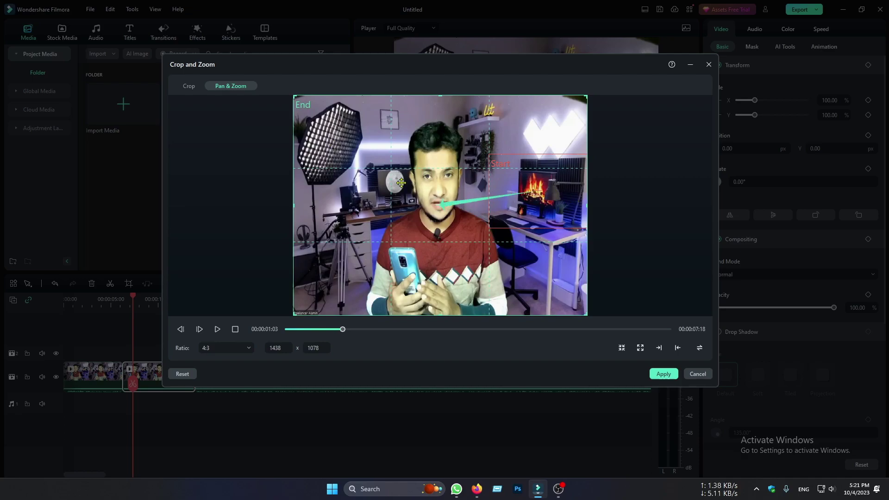
pyautogui.click(657, 375)
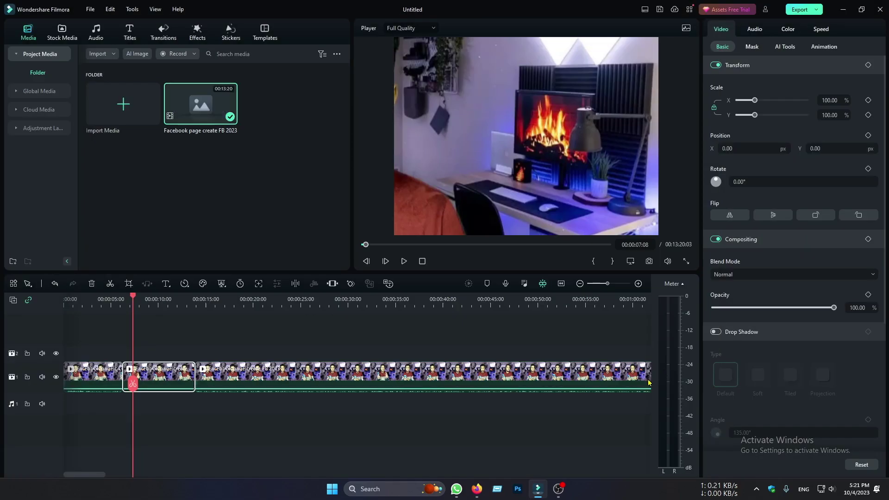
# Play back the zoomed segments from the start of the timeline and place the playhead at 00:00:17:10.
pyautogui.moveTo(132, 383); pyautogui.dragTo(65, 383)
pyautogui.click(404, 262)
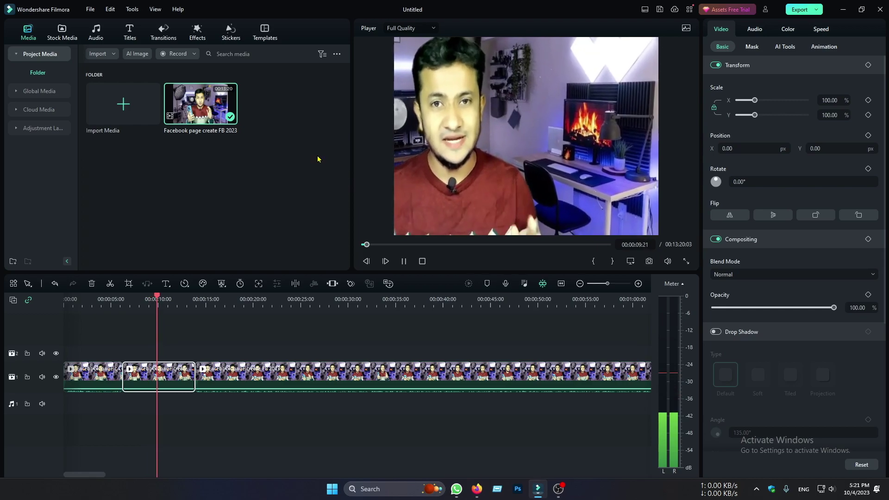
pyautogui.click(404, 262)
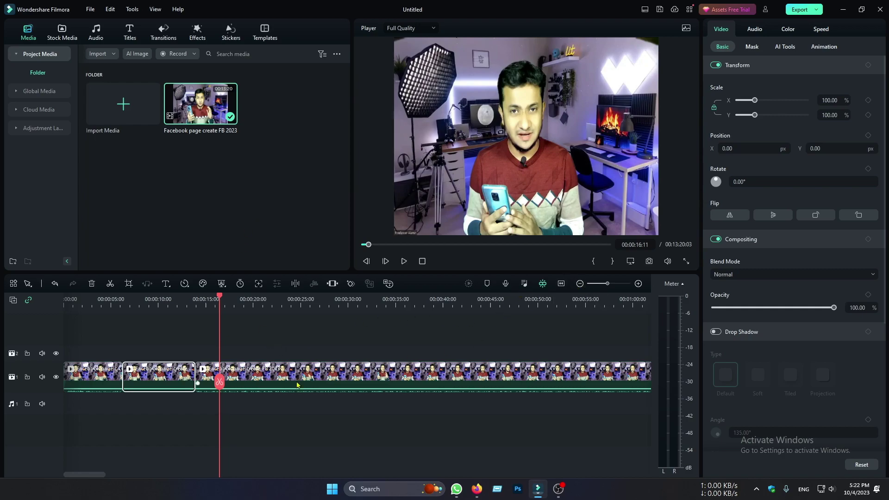
pyautogui.moveTo(339, 398); pyautogui.dragTo(229, 387)
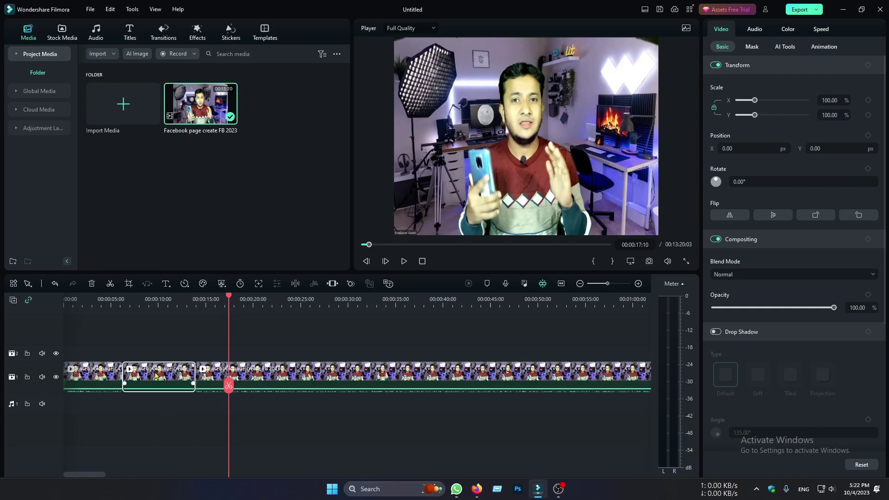
# Review the second segment's Crop and Pan & Zoom settings and close them without applying changes.
pyautogui.click(129, 284)
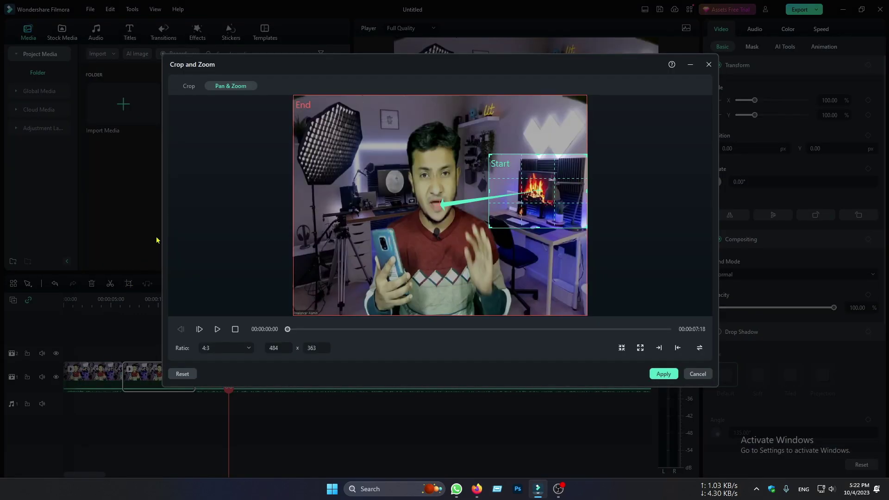
pyautogui.click(190, 87)
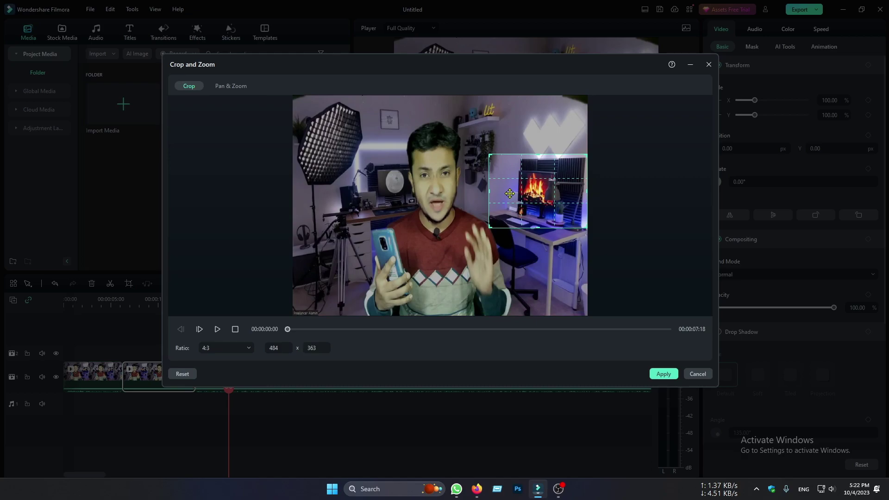
pyautogui.click(231, 87)
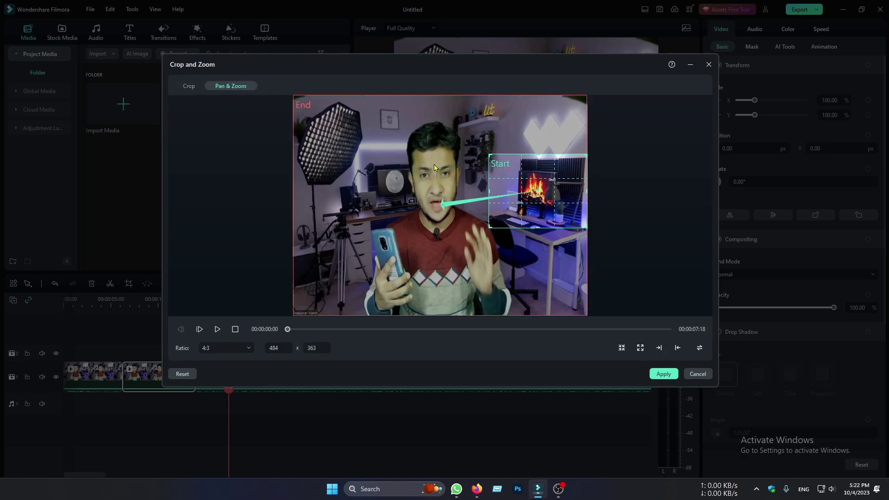
pyautogui.click(698, 374)
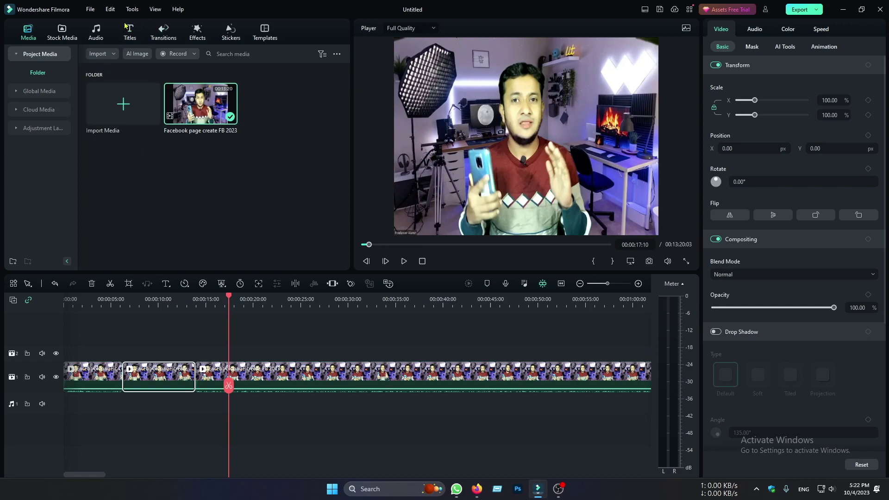
# Add a Quick Text title at 00:00:17:10, enlarge it, and move it over the presenter's chest.
pyautogui.click(170, 288)
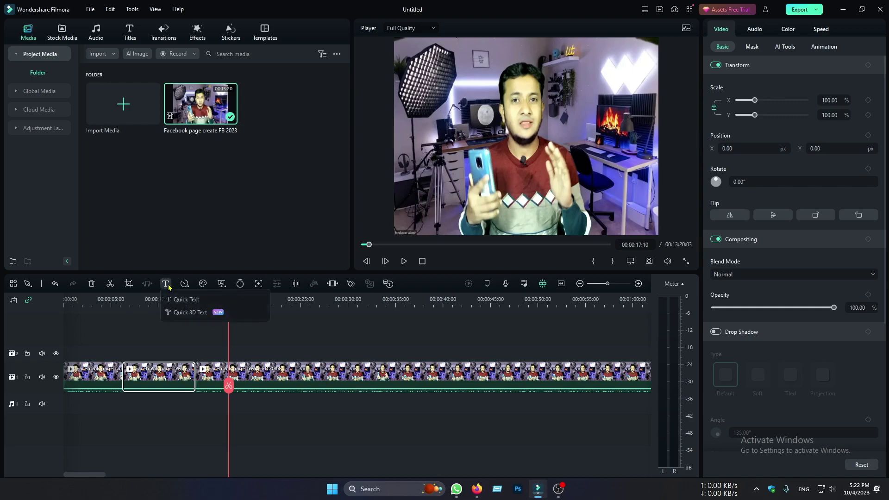
pyautogui.click(195, 301)
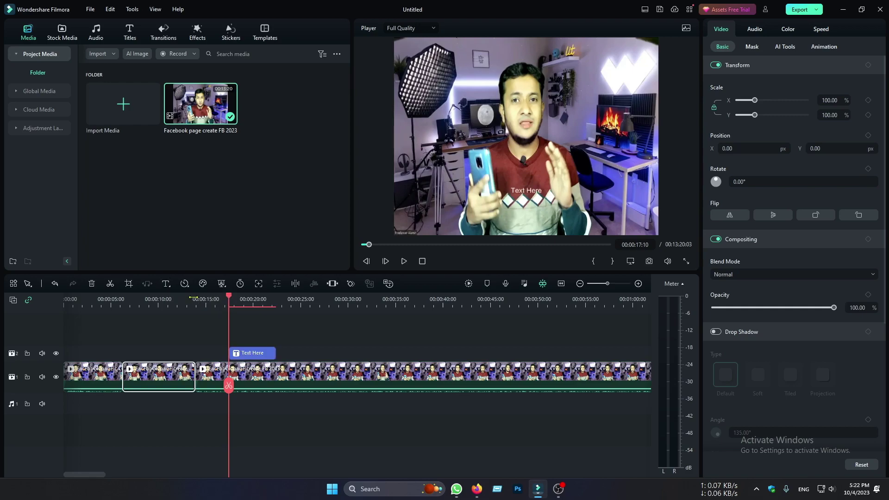
pyautogui.click(527, 195)
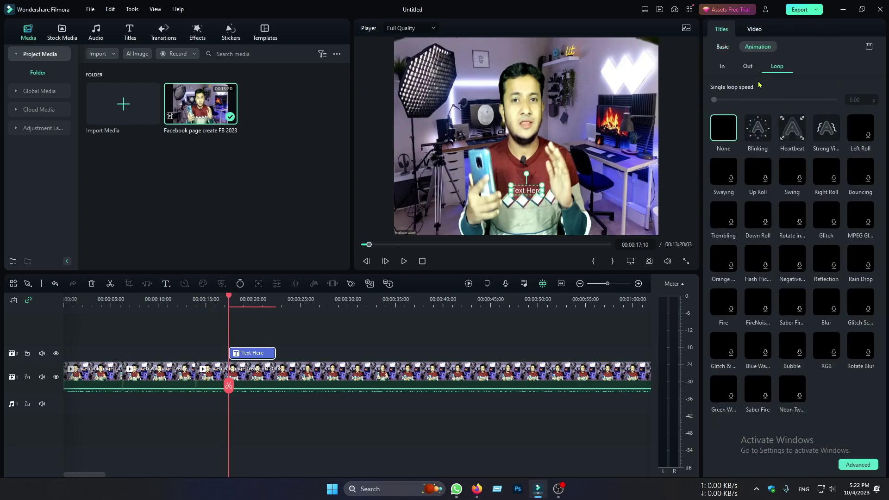
pyautogui.moveTo(542, 194); pyautogui.dragTo(650, 221)
pyautogui.moveTo(587, 212); pyautogui.dragTo(521, 161)
# Replace the title's placeholder text with the word Freelancer followed by the presenter's name.
pyautogui.doubleClick(521, 161)
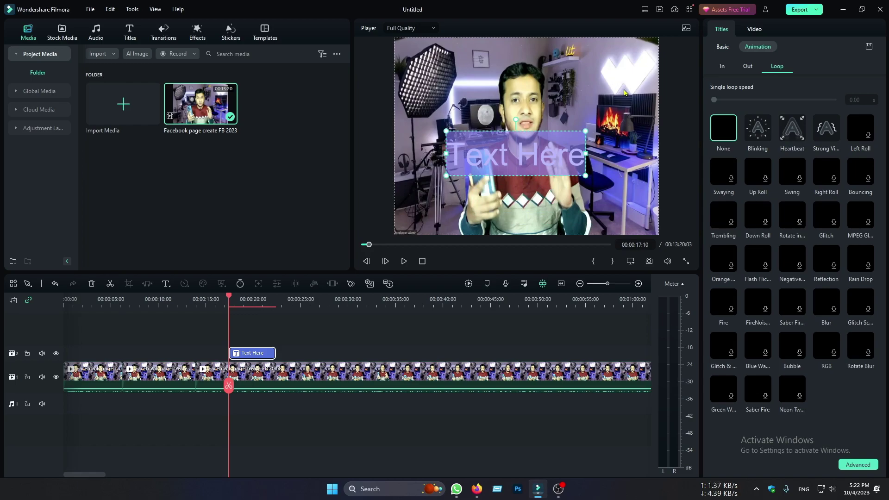
pyautogui.click(566, 147)
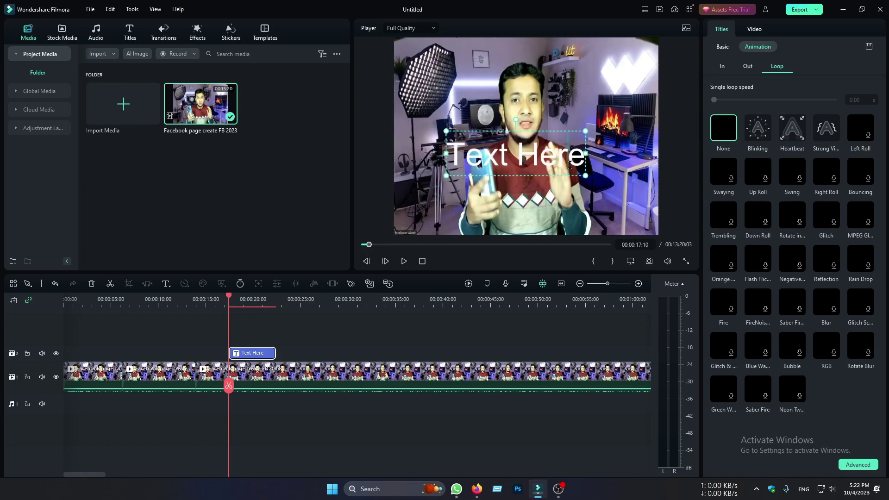
pyautogui.doubleClick(582, 157)
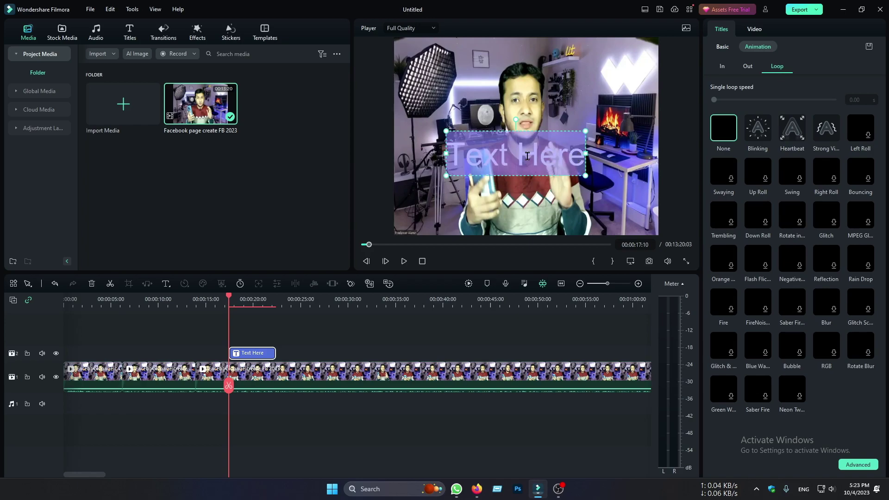
pyautogui.press('BackSpace')
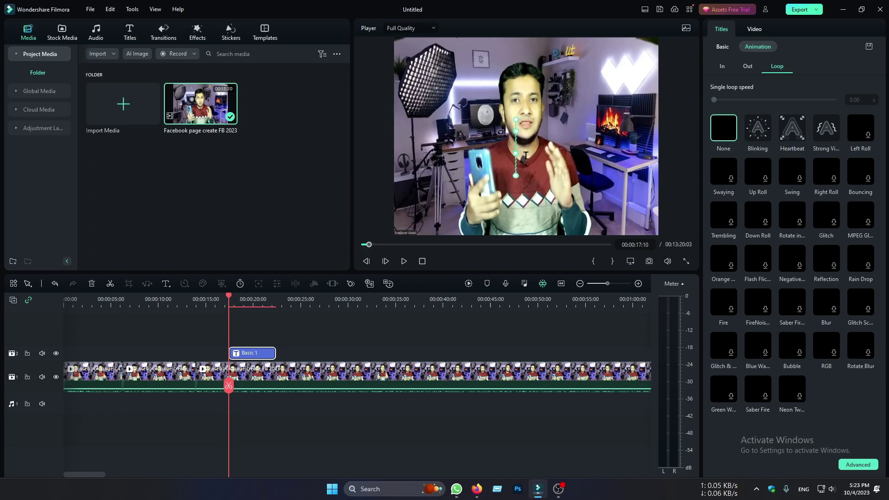
pyautogui.write('Fre')
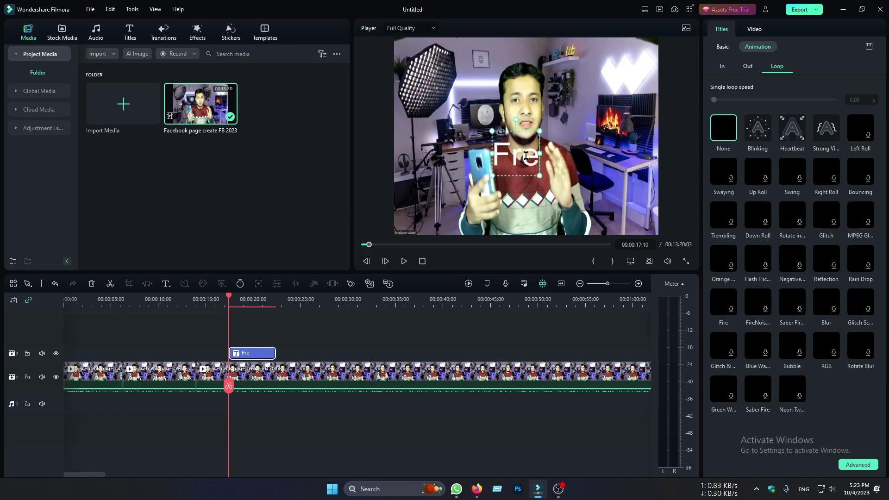
pyautogui.write('elancer')
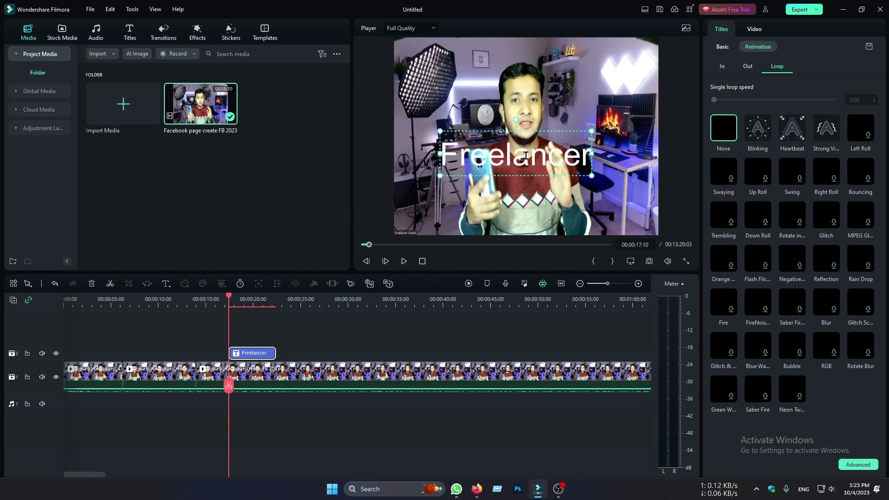
pyautogui.write(' Alamin')
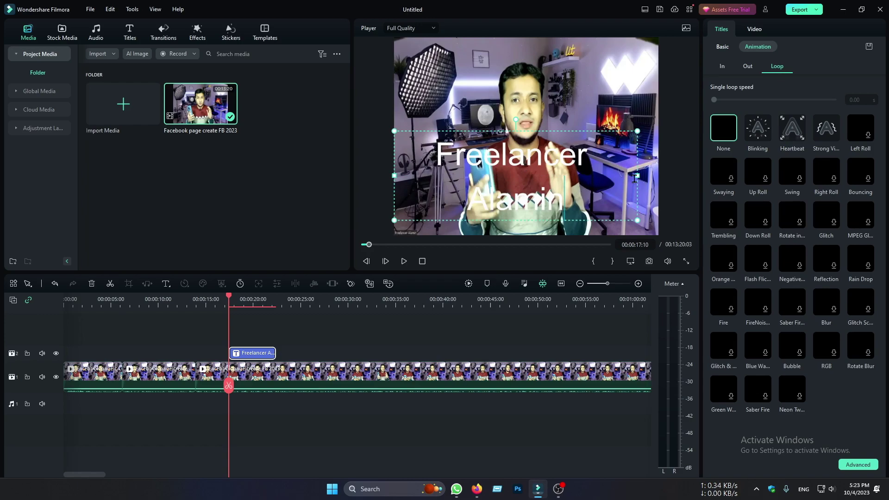
# Widen the title box so its text fits on one line, and scale it down to font size 76 over the presenter's chest.
pyautogui.moveTo(637, 176); pyautogui.dragTo(660, 175)
pyautogui.moveTo(594, 161); pyautogui.dragTo(563, 156)
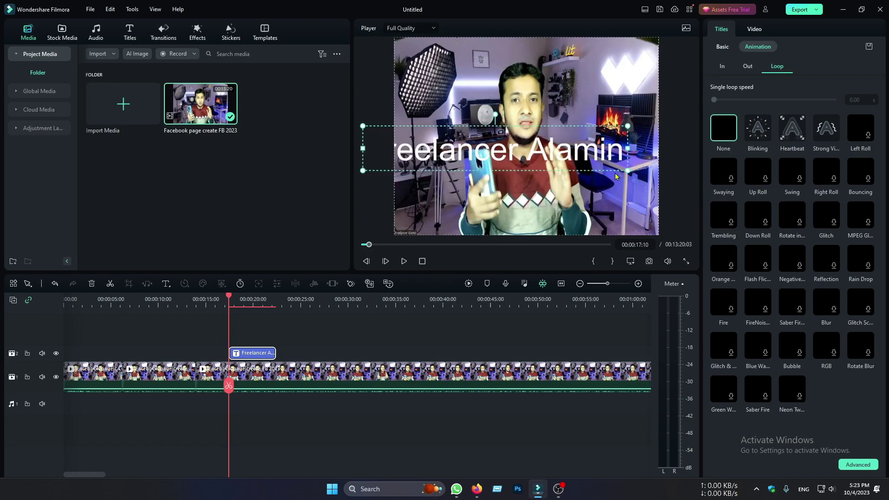
pyautogui.moveTo(628, 171); pyautogui.dragTo(527, 156)
pyautogui.moveTo(464, 144); pyautogui.dragTo(535, 169)
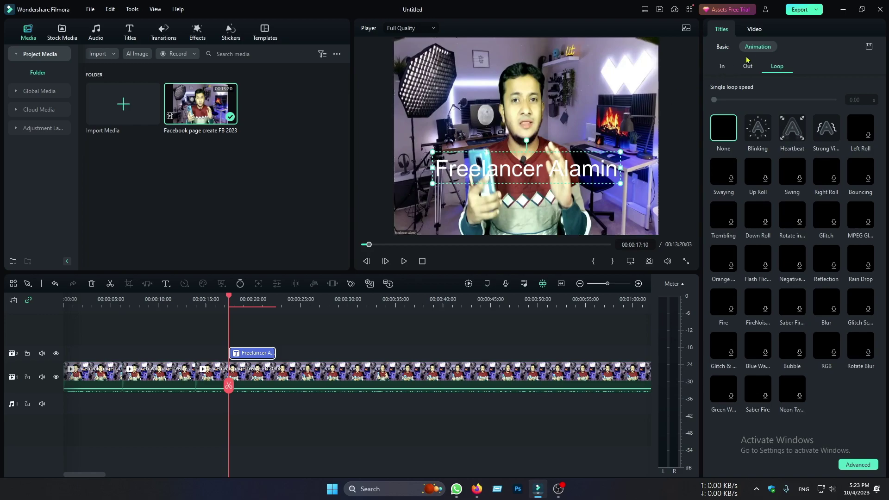
# Reduce the title to font size 63 and place it in the lower-right corner of the video frame.
pyautogui.click(724, 47)
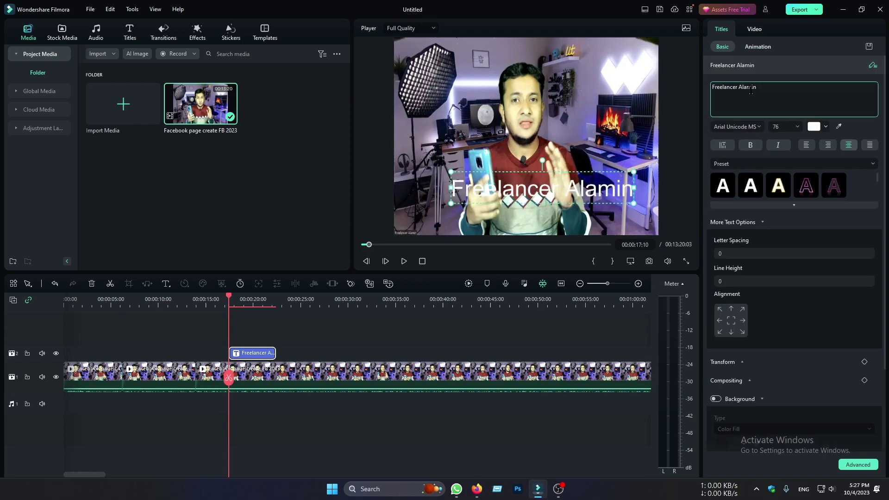
pyautogui.moveTo(765, 86); pyautogui.dragTo(707, 86)
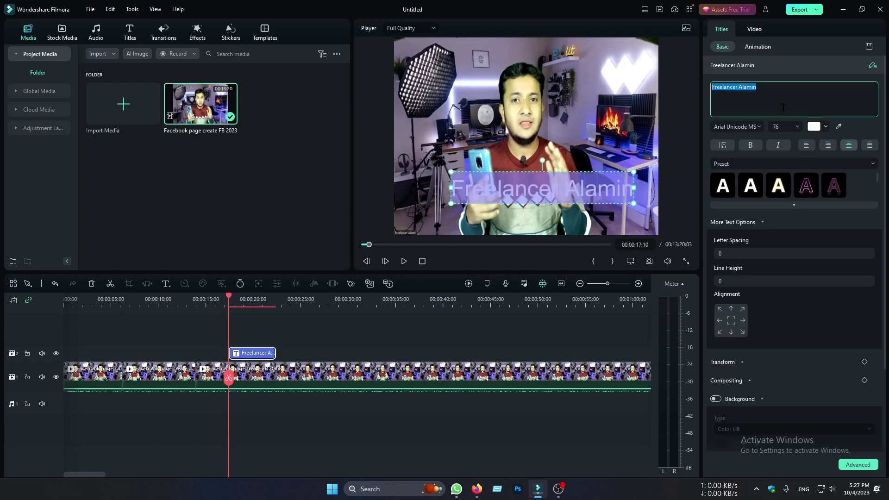
pyautogui.click(557, 187)
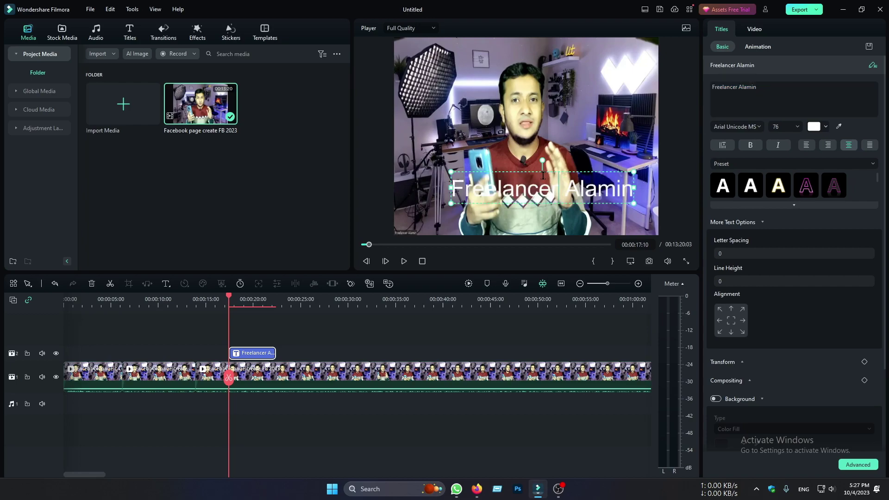
pyautogui.click(538, 184)
pyautogui.moveTo(538, 183); pyautogui.dragTo(498, 185)
pyautogui.moveTo(431, 162); pyautogui.dragTo(541, 146)
pyautogui.moveTo(560, 195); pyautogui.dragTo(552, 216)
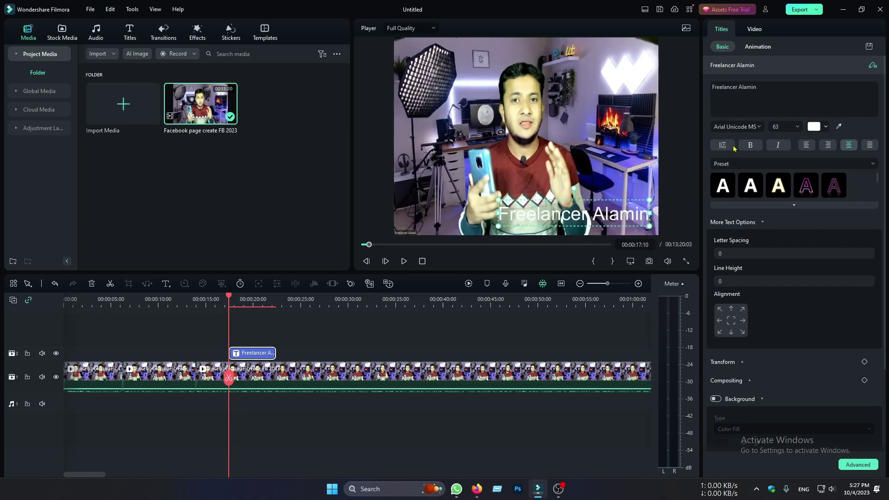
# Select the whole title text, try the glowing white preset, and apply the pink outlined preset.
pyautogui.moveTo(768, 90); pyautogui.dragTo(705, 90)
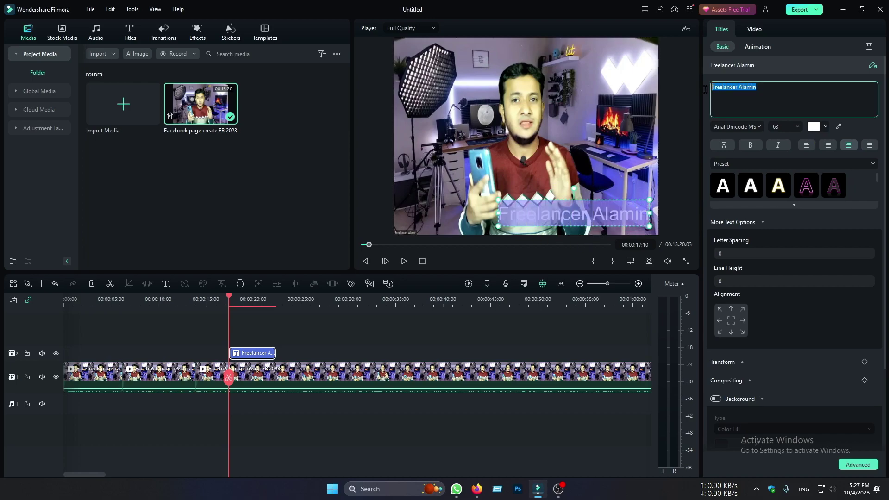
pyautogui.click(762, 190)
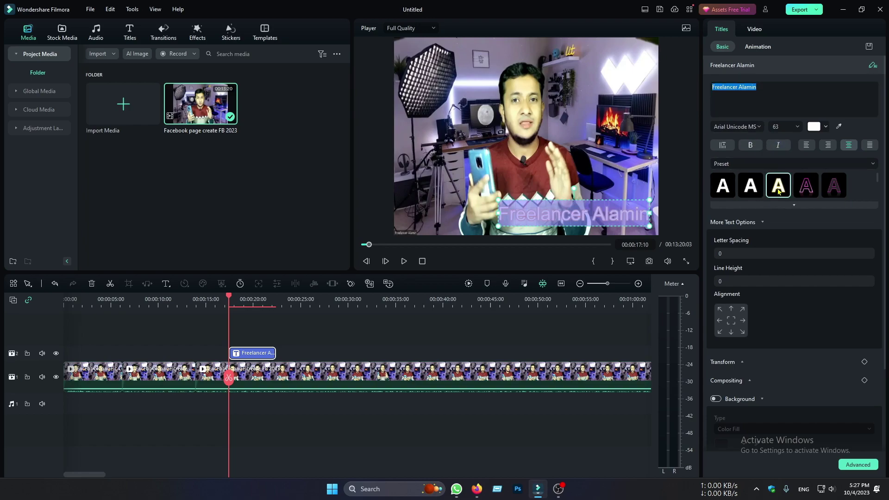
pyautogui.click(812, 185)
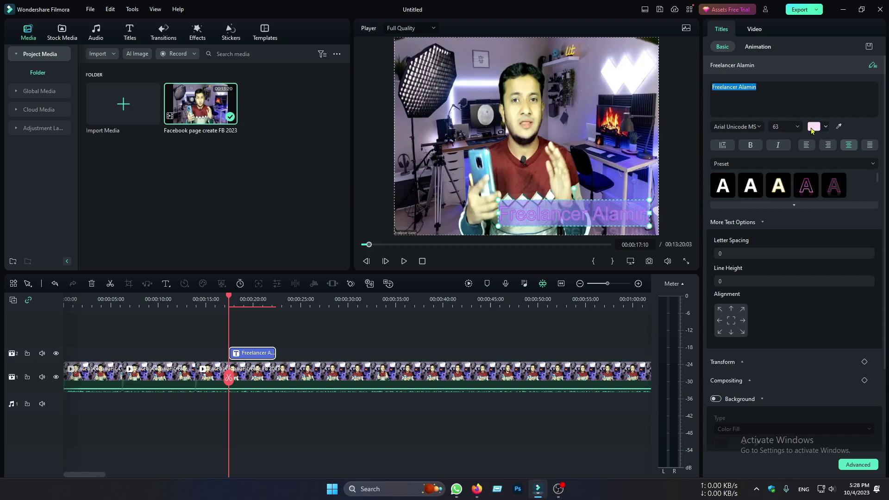
# Set the title's text colour to light green from the colour palette.
pyautogui.click(814, 127)
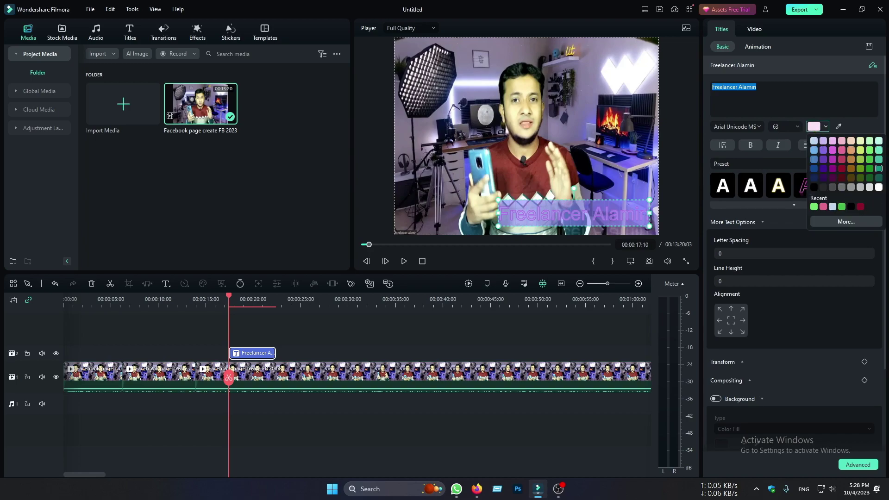
pyautogui.click(869, 151)
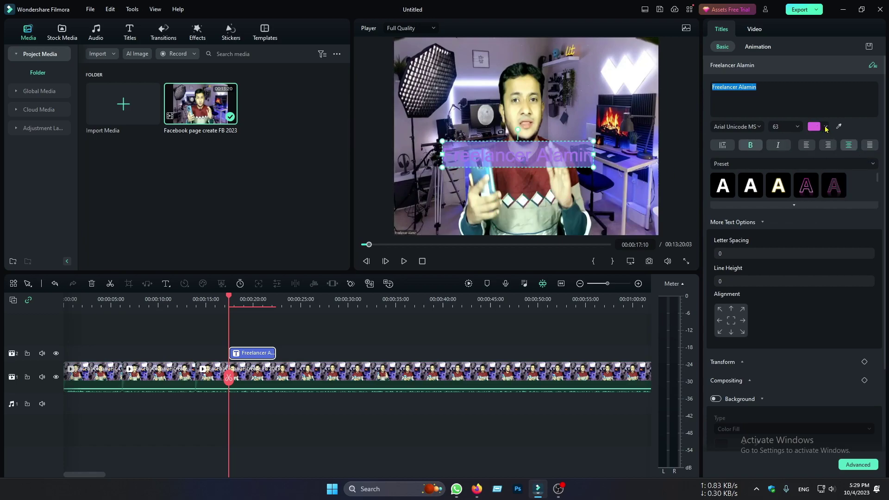
pyautogui.click(827, 127)
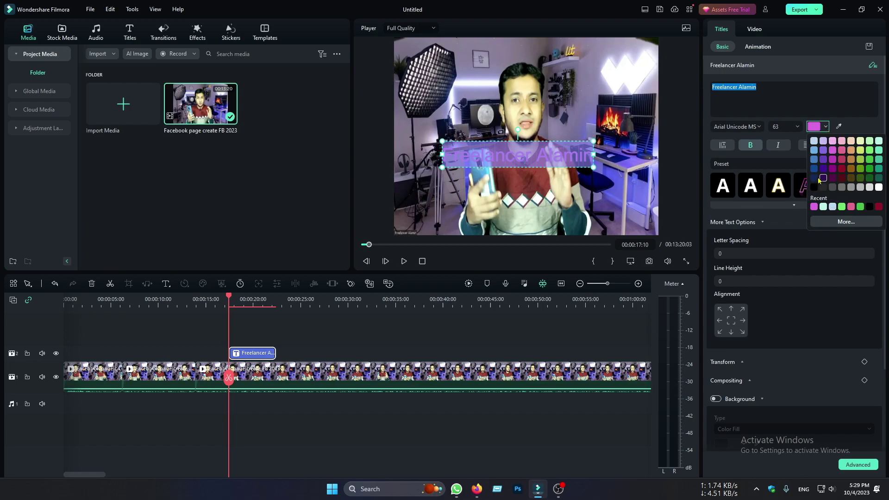
pyautogui.click(871, 150)
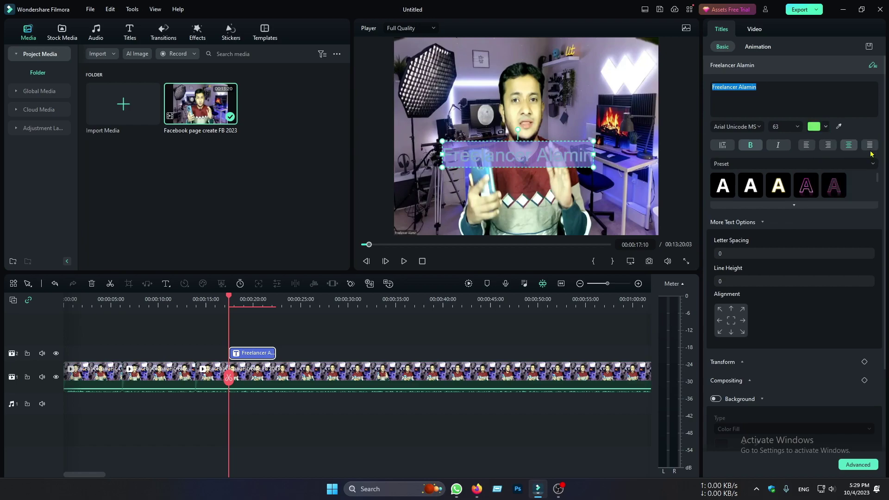
# Select the title on the video frame and change its text colour to dark red.
pyautogui.click(573, 177)
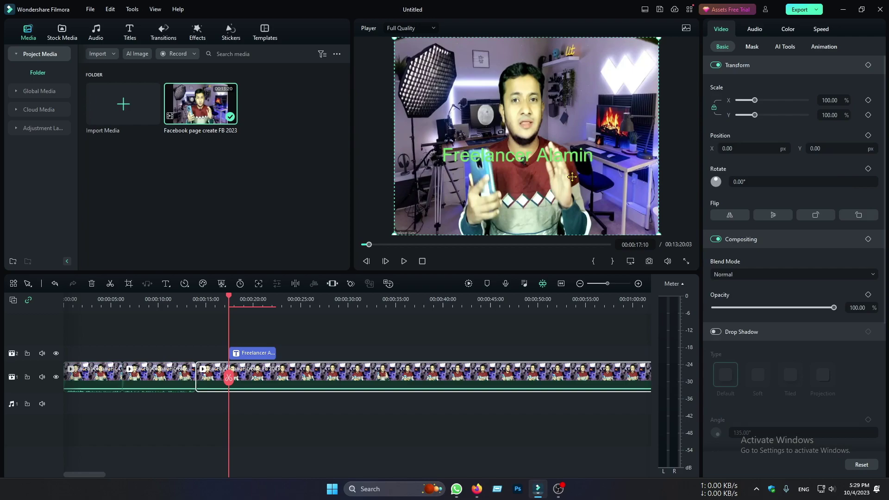
pyautogui.click(544, 163)
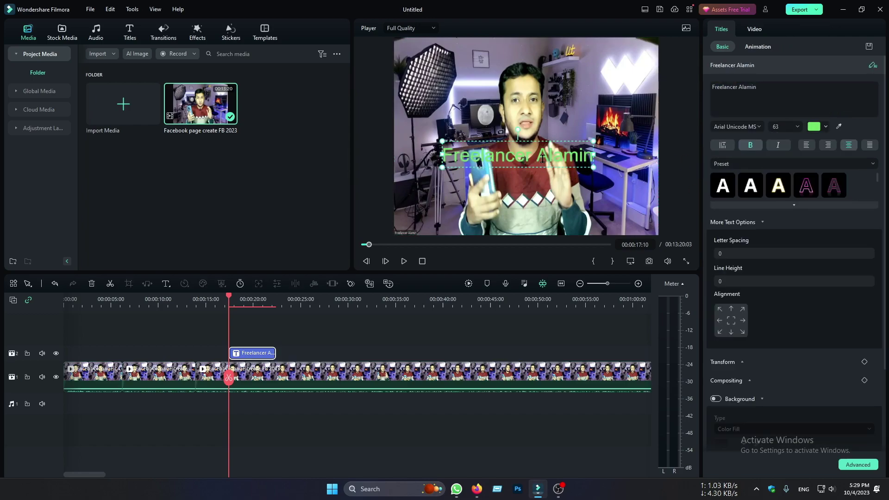
pyautogui.doubleClick(543, 159)
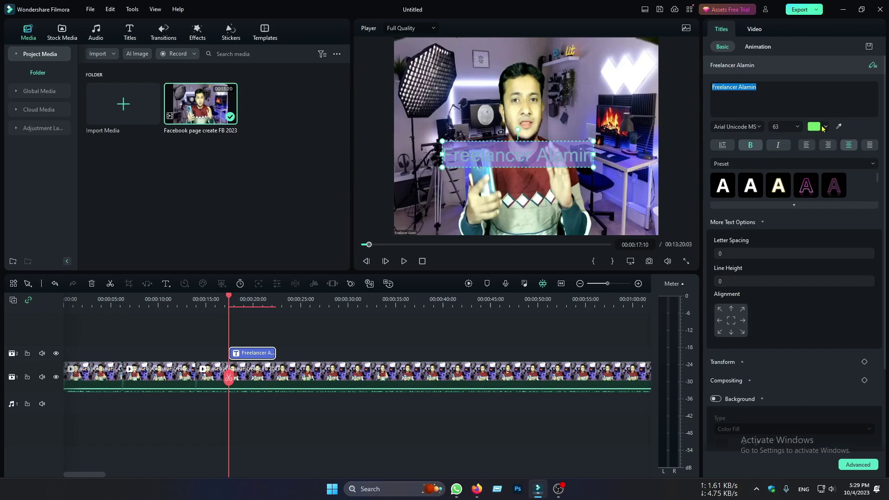
pyautogui.click(824, 128)
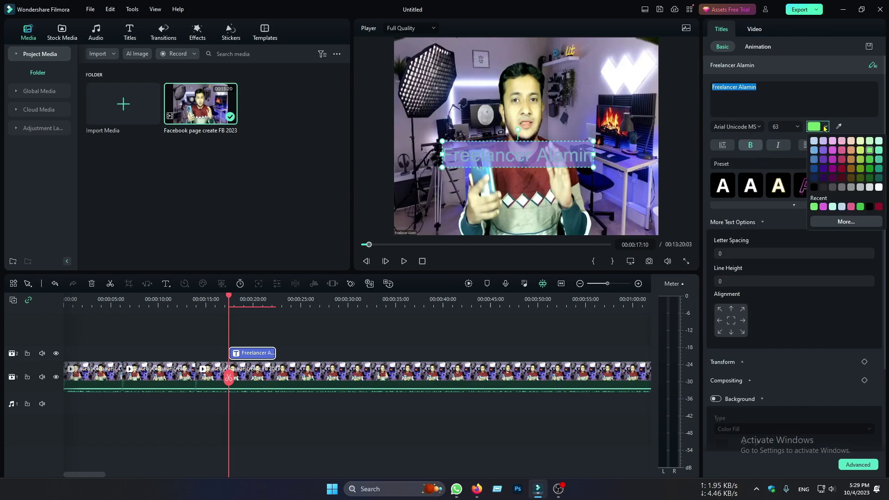
pyautogui.click(842, 169)
pyautogui.click(518, 159)
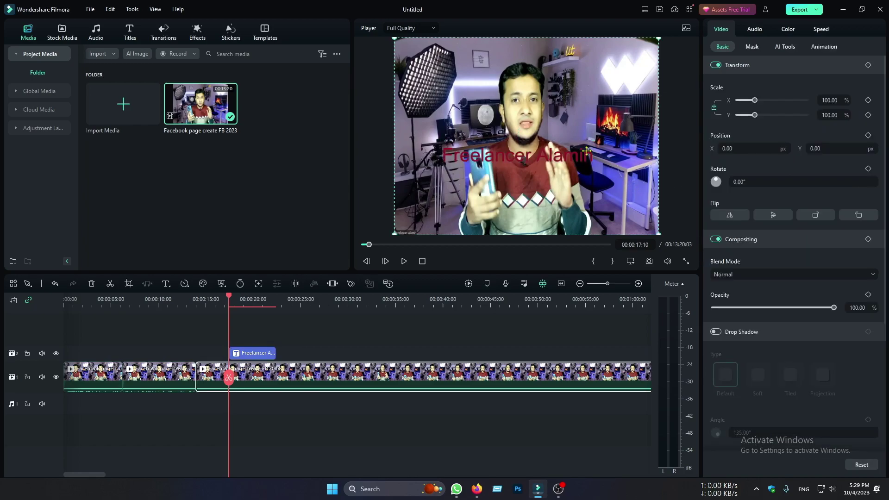
# Return the title's text colour to light green.
pyautogui.doubleClick(545, 155)
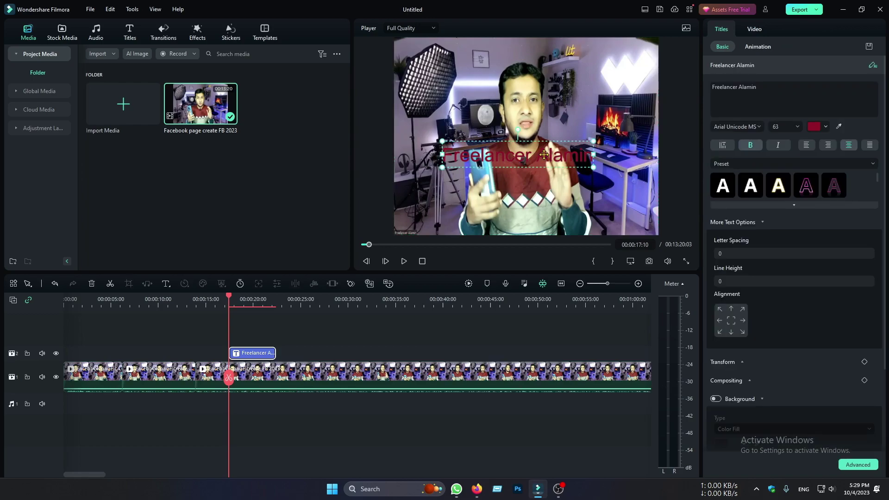
pyautogui.click(825, 129)
pyautogui.click(869, 152)
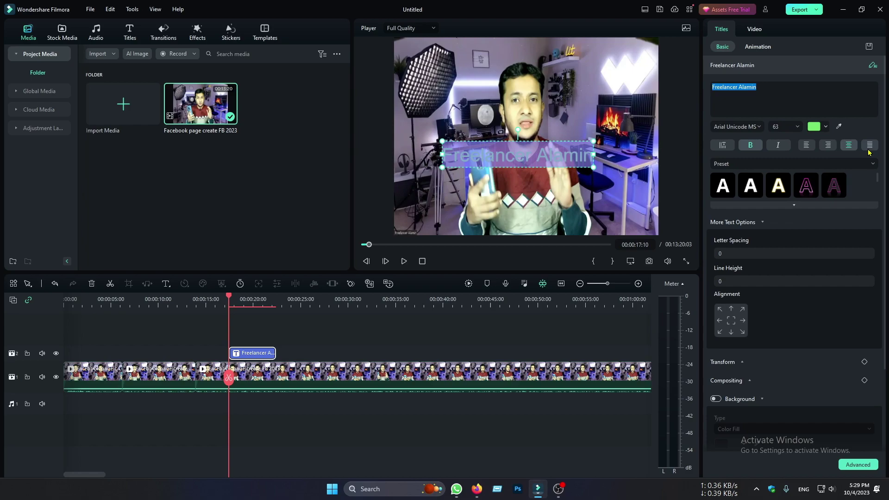
pyautogui.click(607, 134)
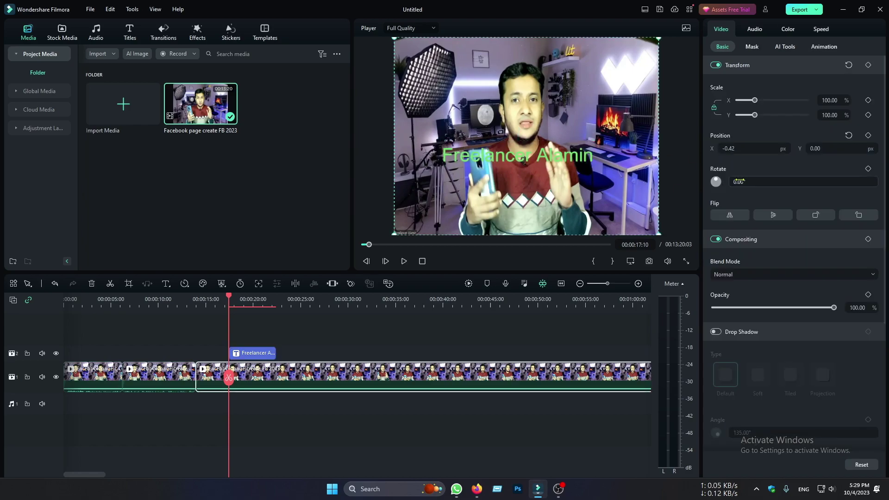
# Try the plain white text presets on the title and apply the pink outlined preset.
pyautogui.doubleClick(581, 154)
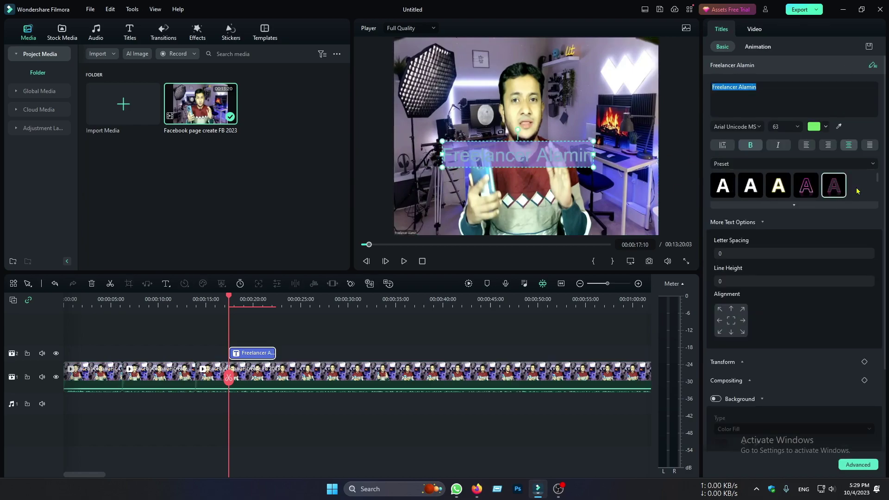
pyautogui.click(806, 185)
pyautogui.click(759, 189)
pyautogui.click(717, 189)
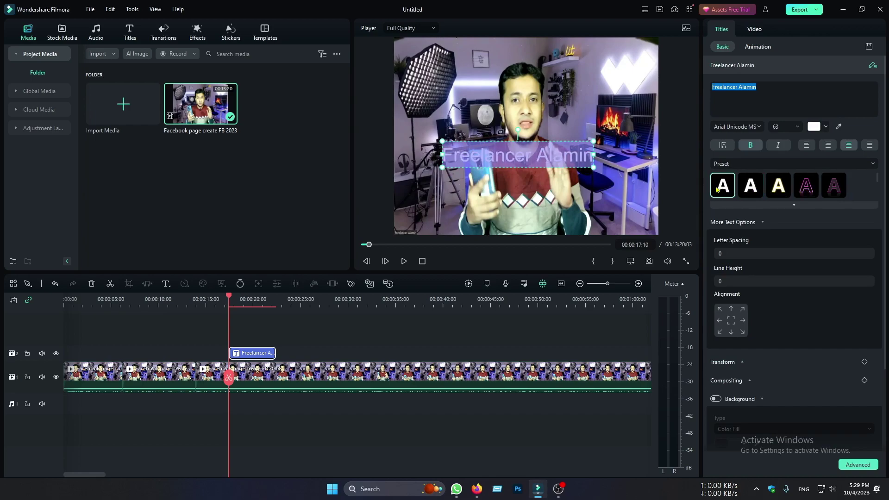
pyautogui.click(751, 188)
pyautogui.click(814, 188)
pyautogui.click(611, 193)
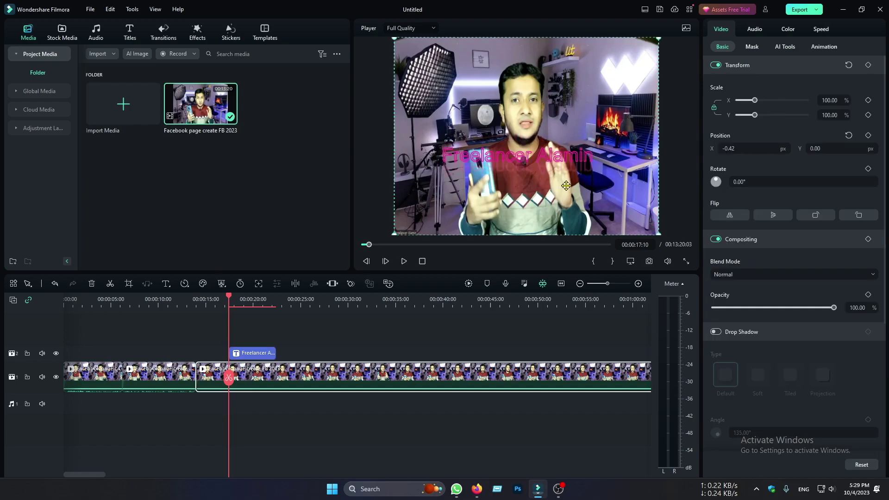
# Set the pink outlined title's text colour to purple and select its whole text.
pyautogui.click(577, 162)
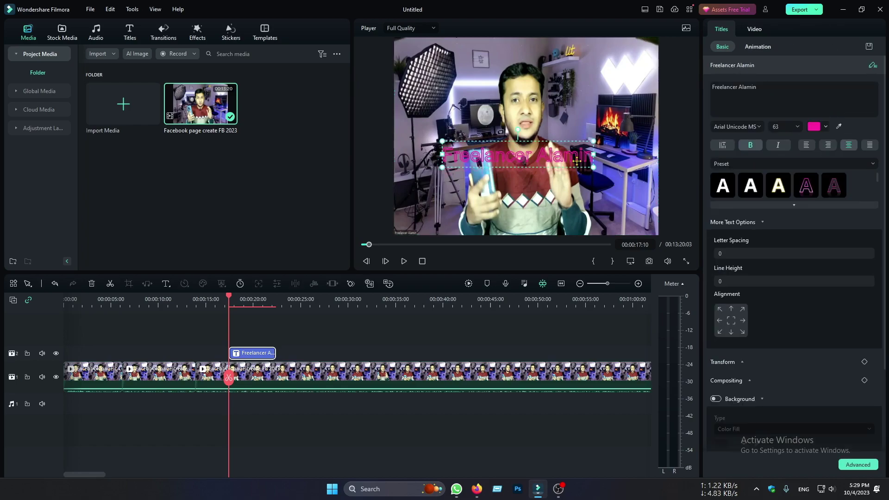
pyautogui.click(817, 130)
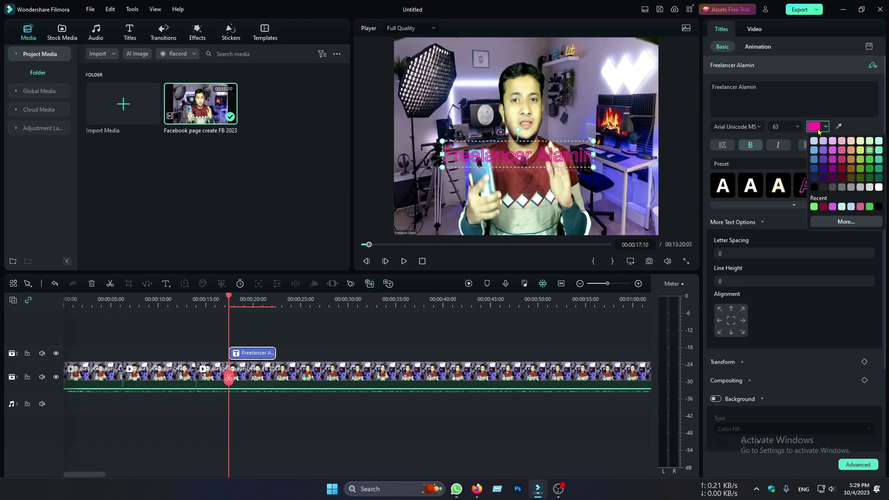
pyautogui.click(822, 154)
pyautogui.moveTo(759, 88); pyautogui.dragTo(691, 92)
pyautogui.moveTo(765, 88); pyautogui.dragTo(710, 88)
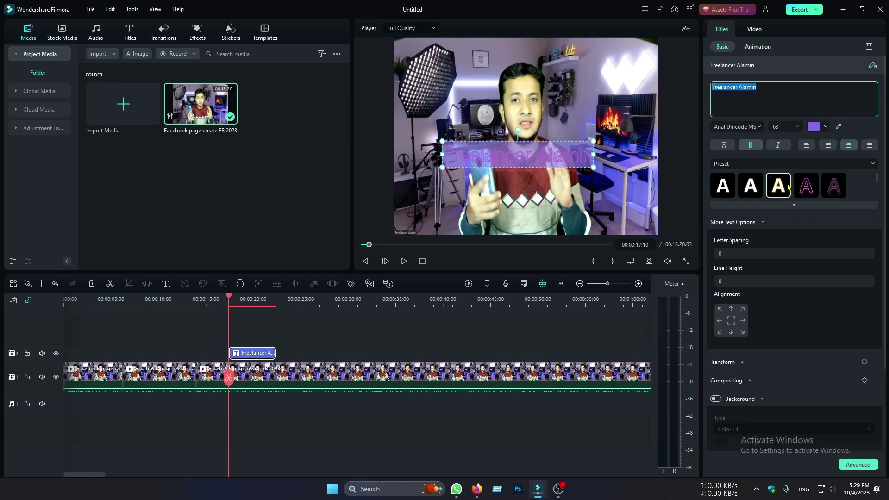
# Change the outlined title's text colour from the palette to light green.
pyautogui.click(826, 129)
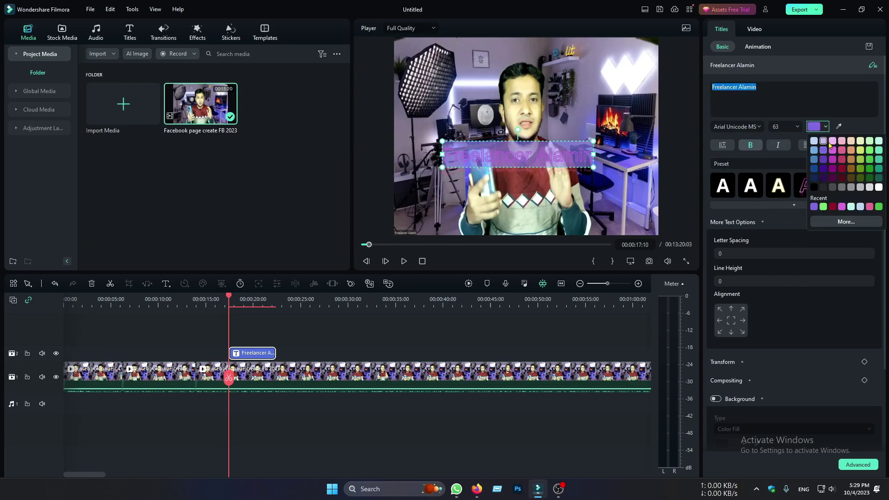
pyautogui.click(870, 153)
pyautogui.click(572, 168)
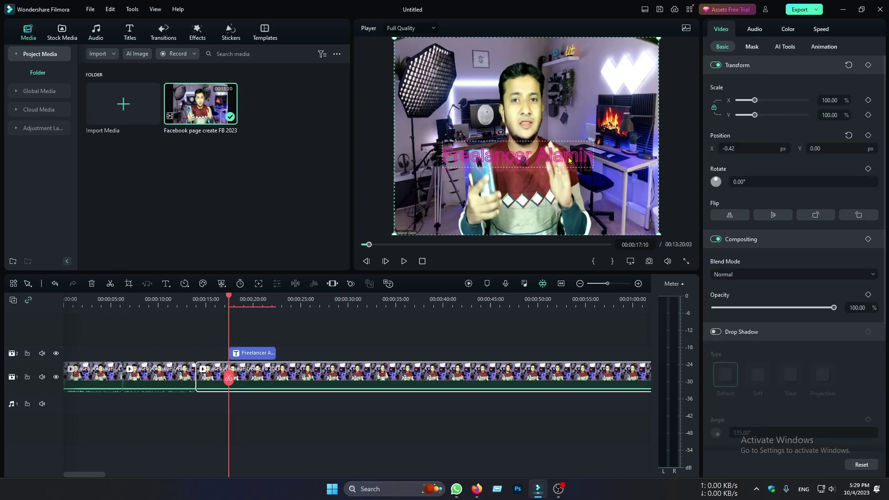
pyautogui.click(570, 160)
pyautogui.click(570, 160)
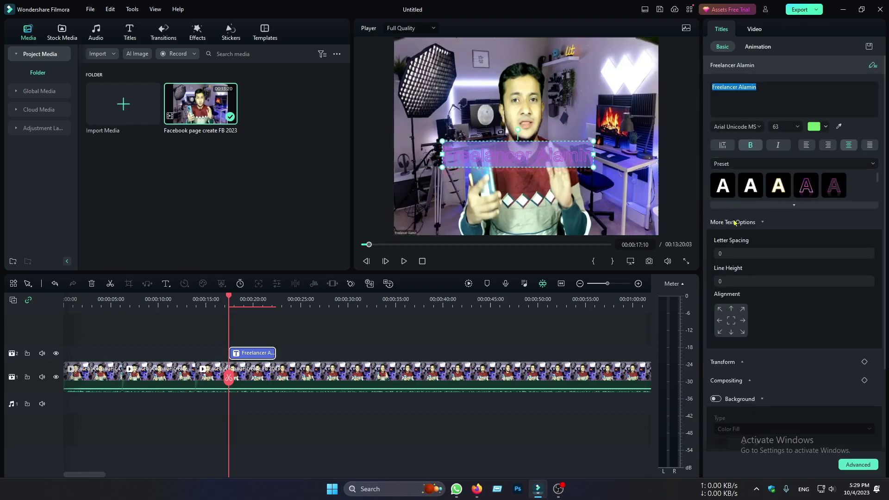
# Look through the title's style categories, Preset and WordArt, and keep Preset.
pyautogui.click(735, 165)
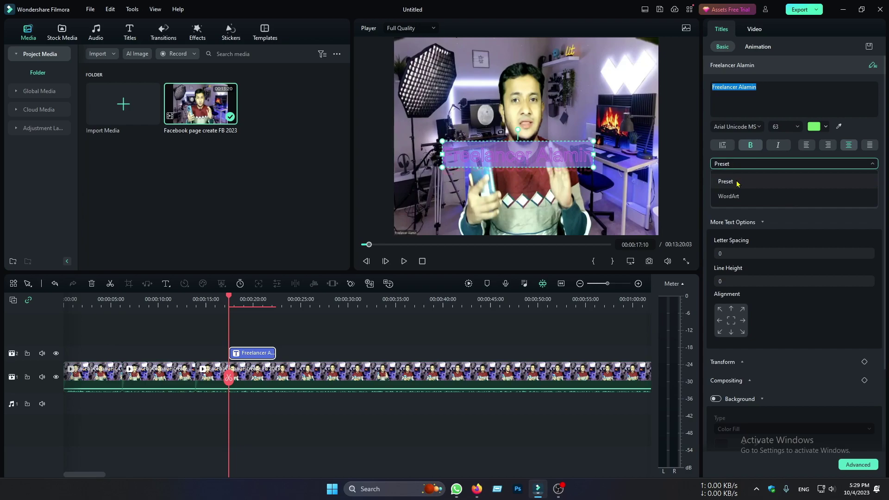
pyautogui.click(730, 182)
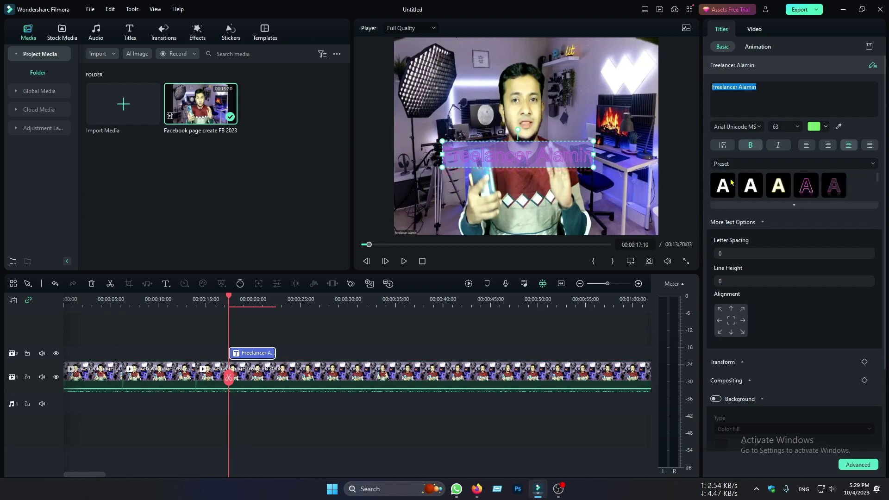
pyautogui.click(577, 181)
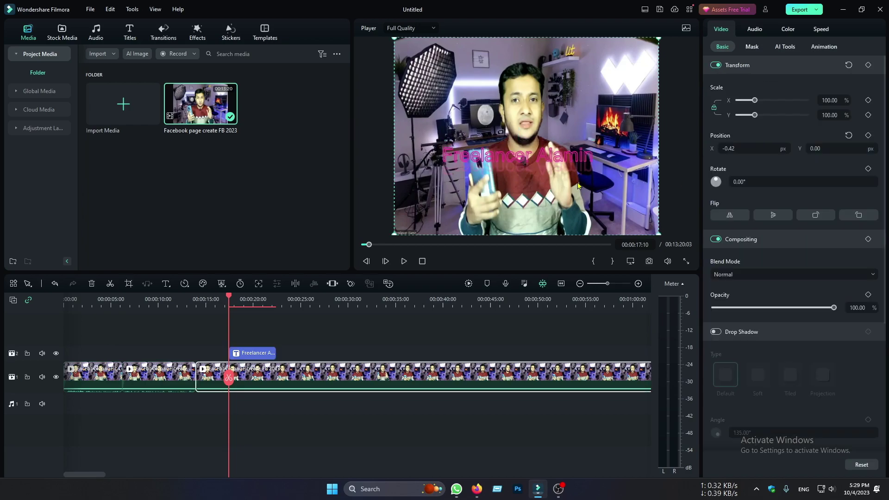
pyautogui.click(584, 155)
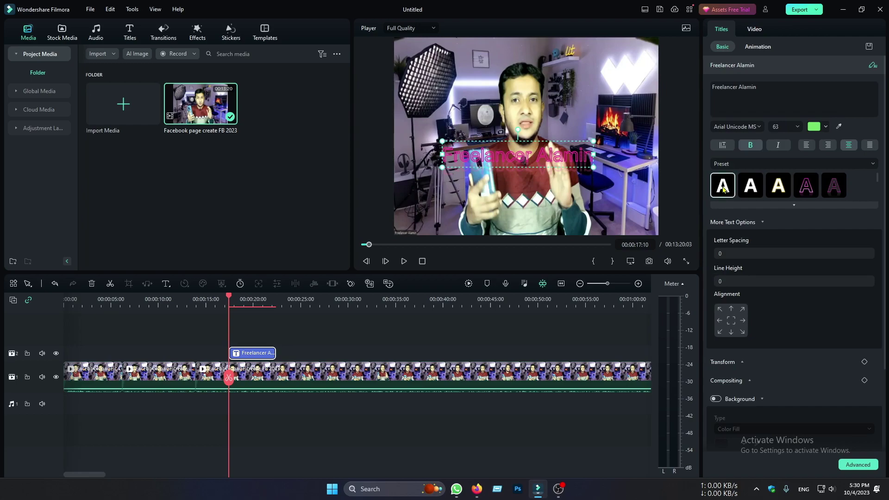
pyautogui.click(725, 164)
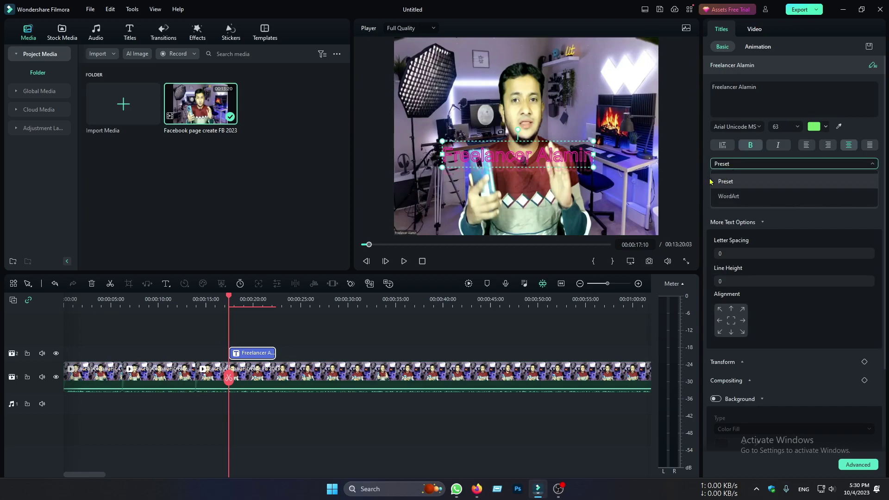
pyautogui.click(735, 182)
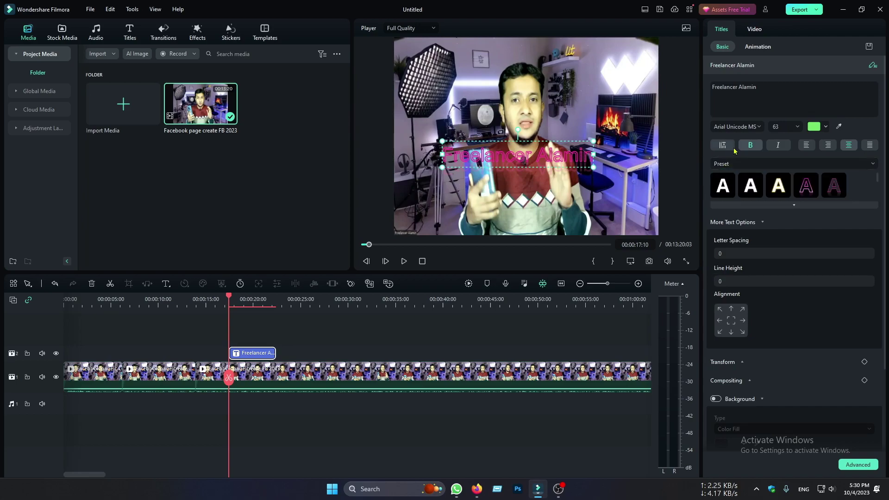
# Apply the plain white preset to the title and set its text colour to light green.
pyautogui.click(815, 126)
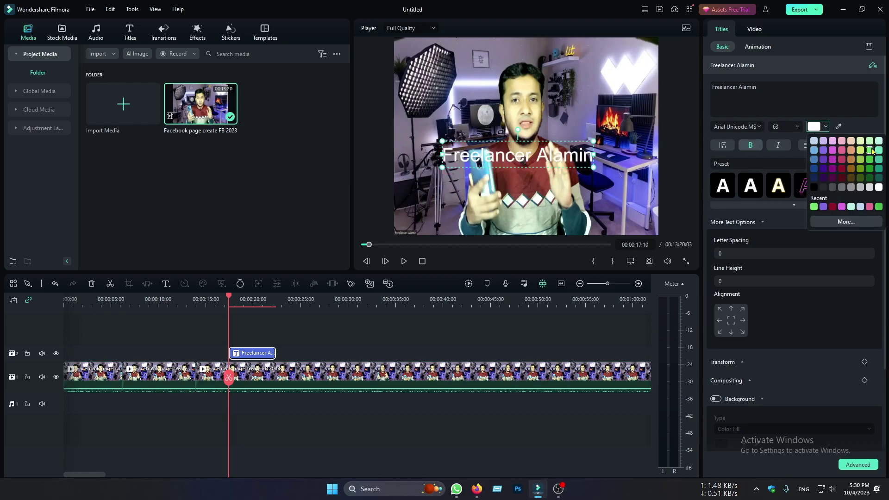
pyautogui.click(871, 150)
pyautogui.click(607, 177)
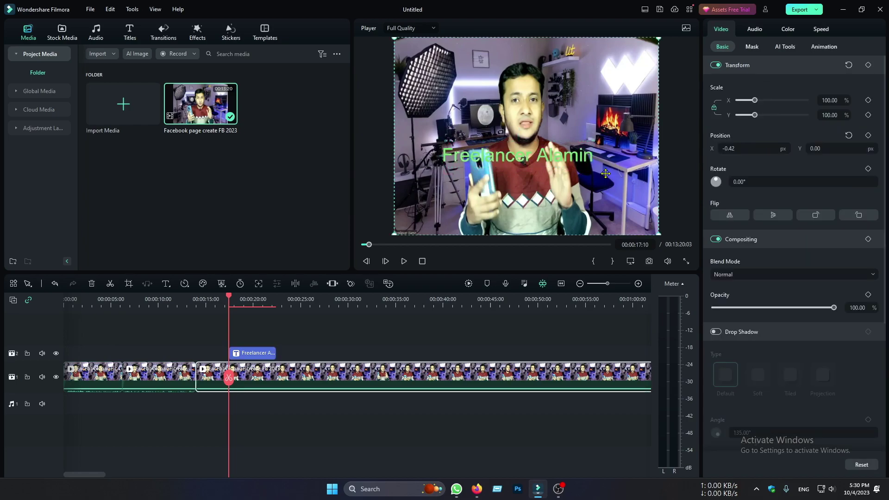
# Turn on the title's black Color Fill background and scale the title up slightly.
pyautogui.click(571, 160)
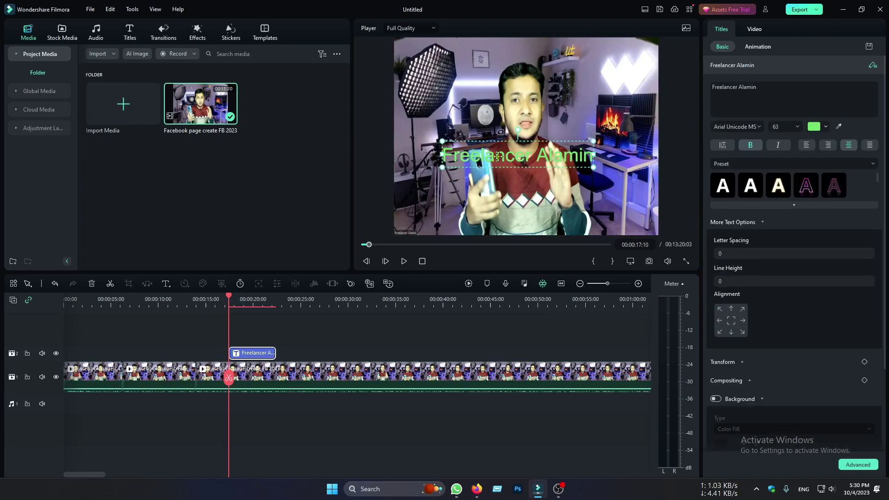
pyautogui.scroll(-2, 773, 259)
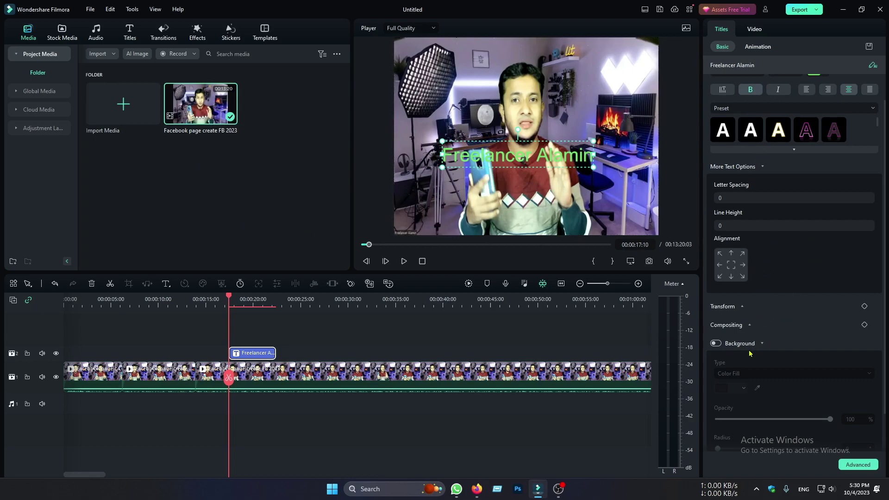
pyautogui.click(716, 344)
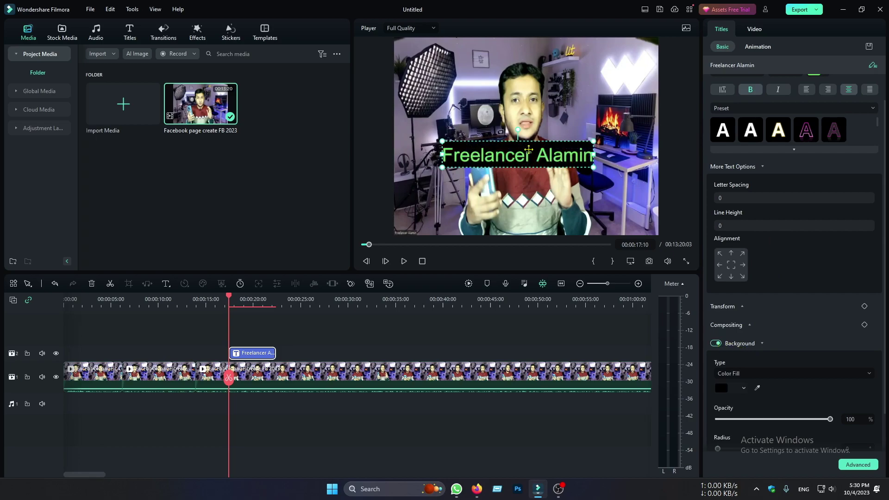
pyautogui.moveTo(594, 167)
pyautogui.mouseDown()
pyautogui.moveTo(587, 165)
pyautogui.moveTo(600, 171)
pyautogui.mouseUp()
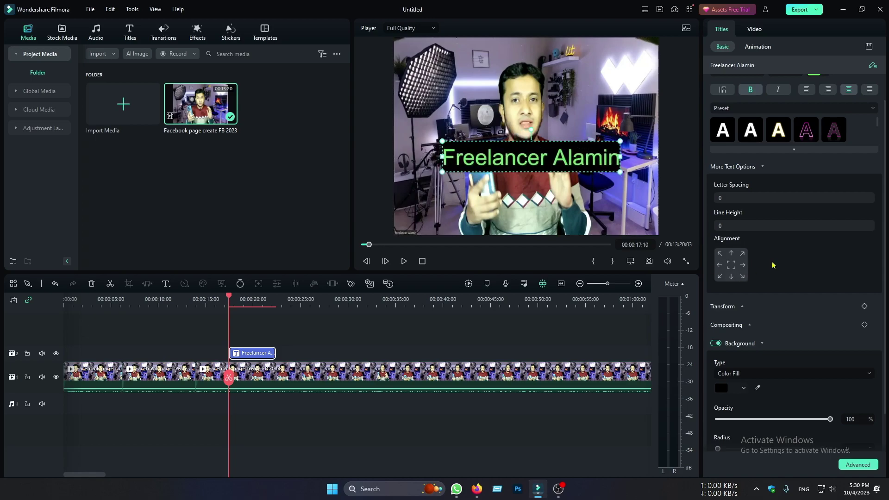
# Expand the title's compositing settings and try its overall and background opacity, ending with both at 100%.
pyautogui.click(743, 327)
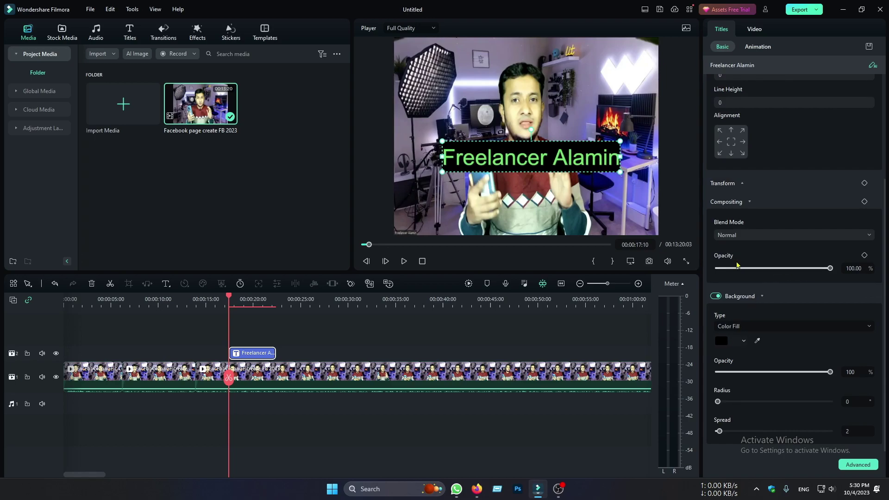
pyautogui.moveTo(831, 272)
pyautogui.mouseDown()
pyautogui.moveTo(759, 272)
pyautogui.moveTo(854, 271)
pyautogui.moveTo(844, 274)
pyautogui.mouseUp()
pyautogui.moveTo(831, 373)
pyautogui.mouseDown()
pyautogui.moveTo(780, 374)
pyautogui.moveTo(840, 374)
pyautogui.mouseUp()
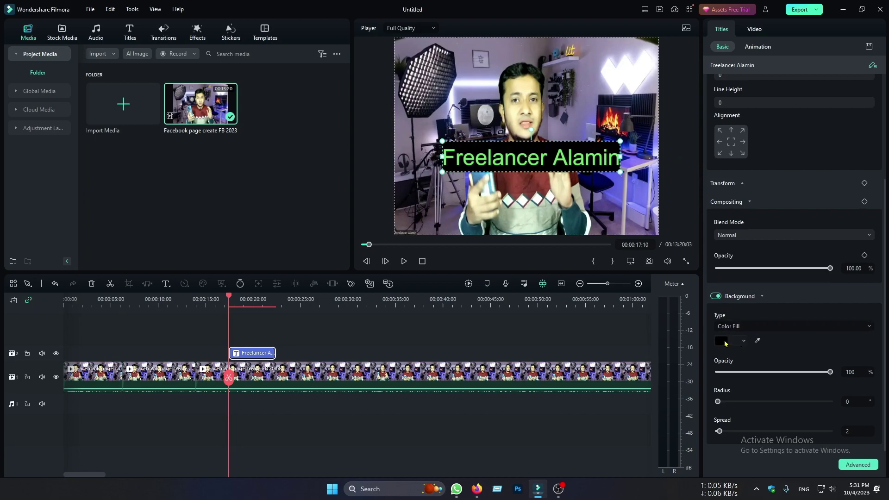
# Try dark red and light peach as the title's background fill colour, ending with black.
pyautogui.click(726, 345)
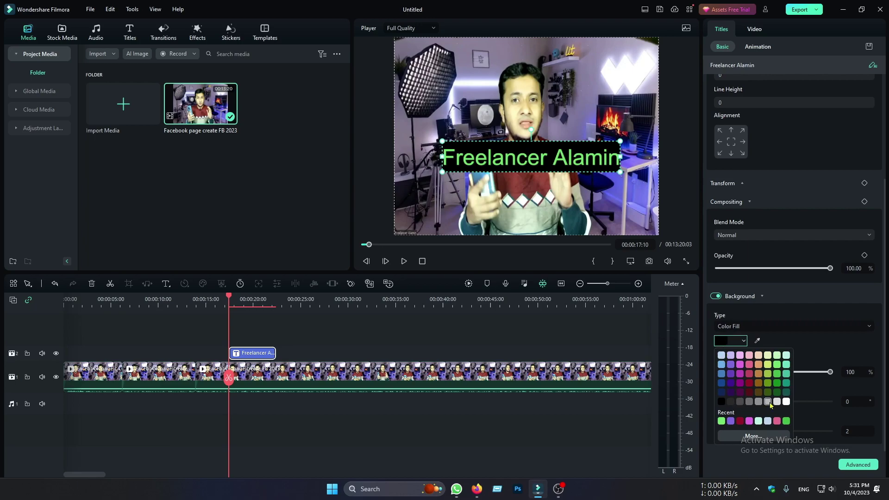
pyautogui.click(750, 384)
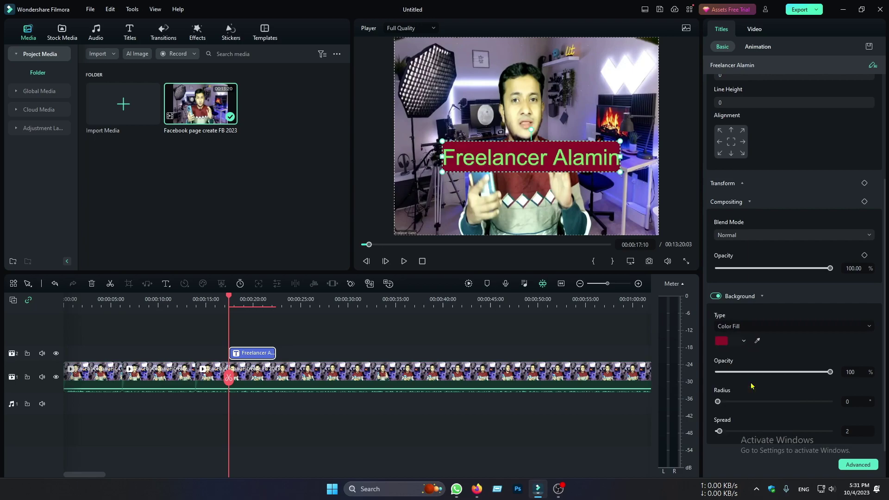
pyautogui.click(731, 345)
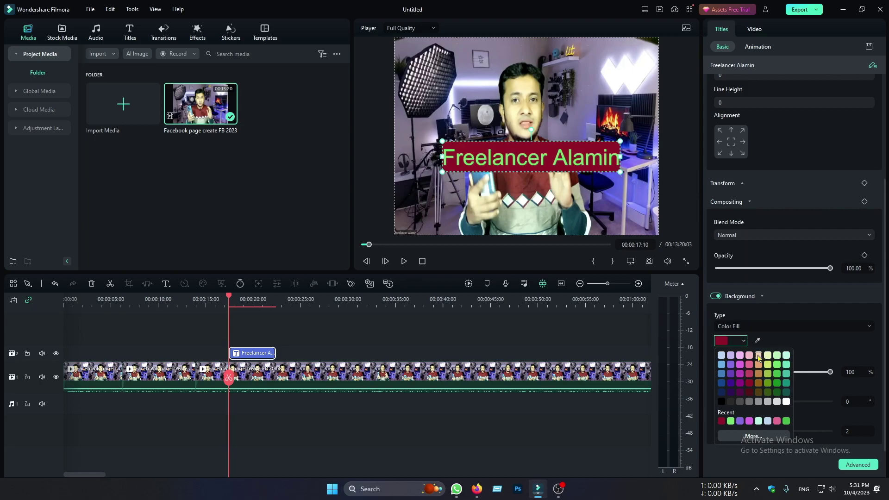
pyautogui.click(759, 356)
pyautogui.click(727, 345)
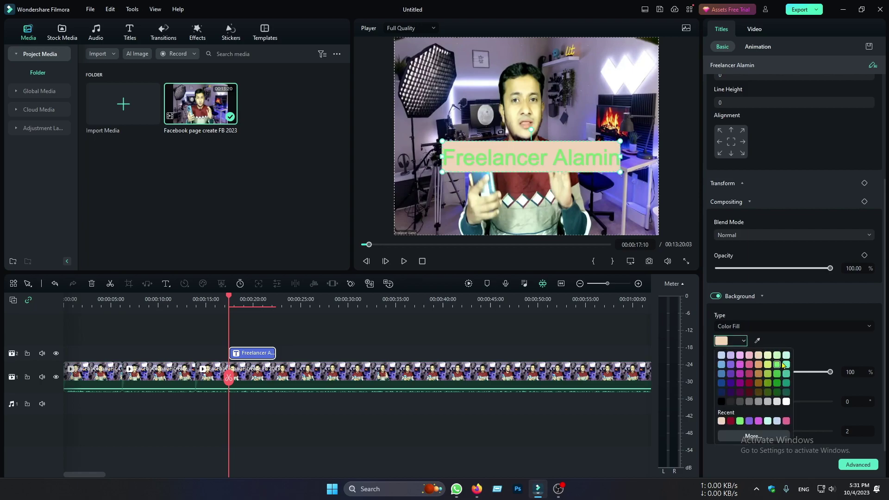
pyautogui.click(721, 402)
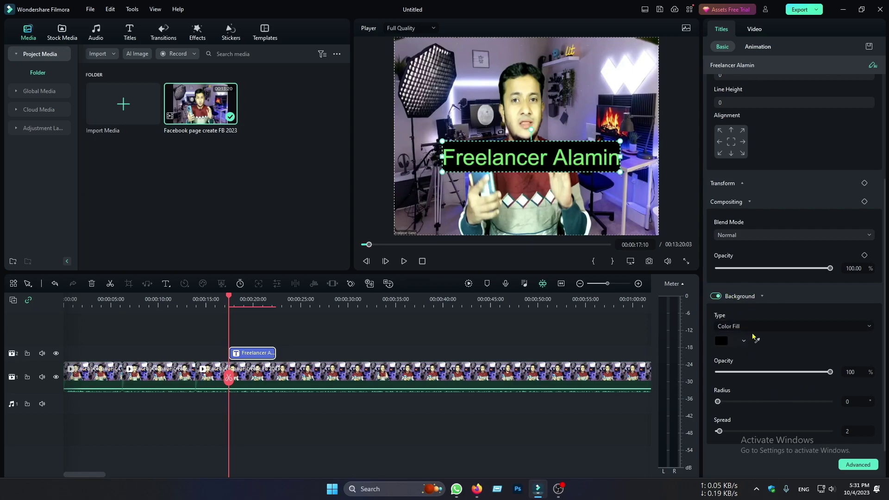
# Try placing the title freehand and with the centre, right, top-right and bottom-left alignment presets.
pyautogui.scroll(3, 767, 230)
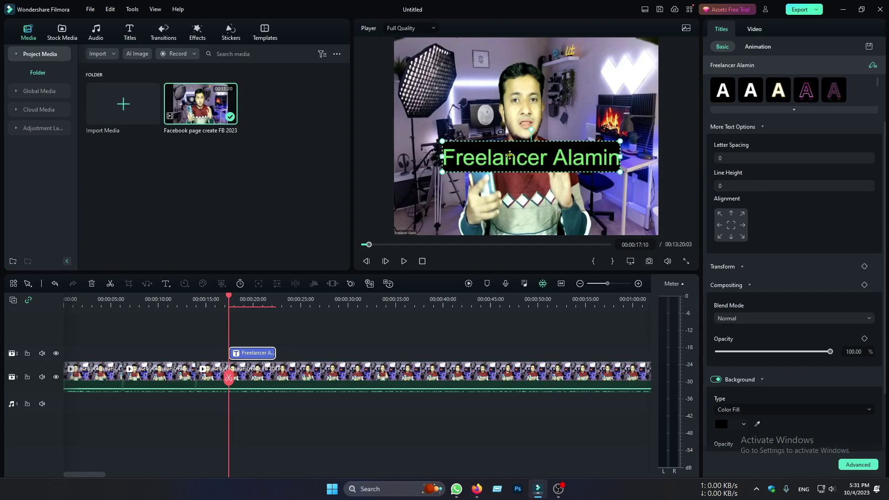
pyautogui.moveTo(526, 156); pyautogui.dragTo(530, 196)
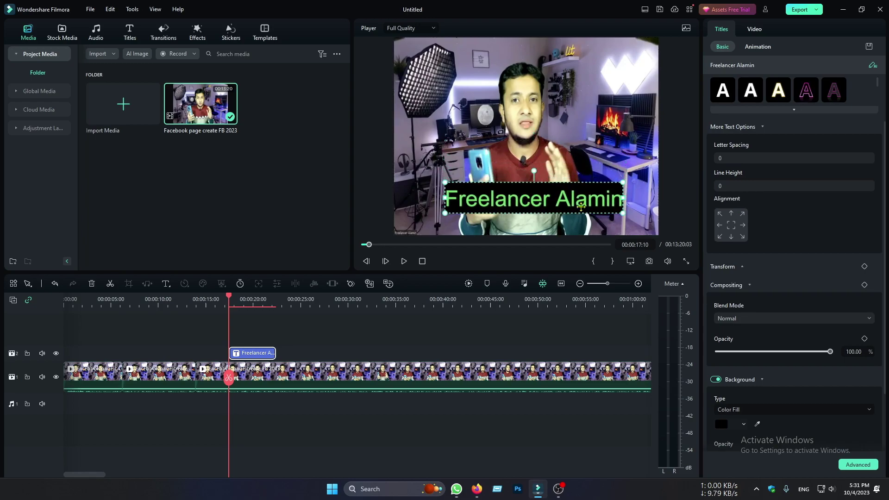
pyautogui.click(732, 226)
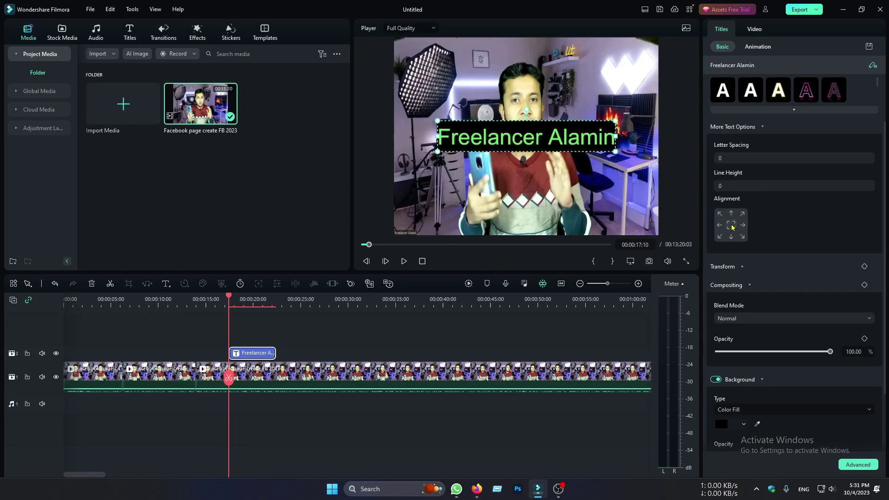
pyautogui.click(742, 226)
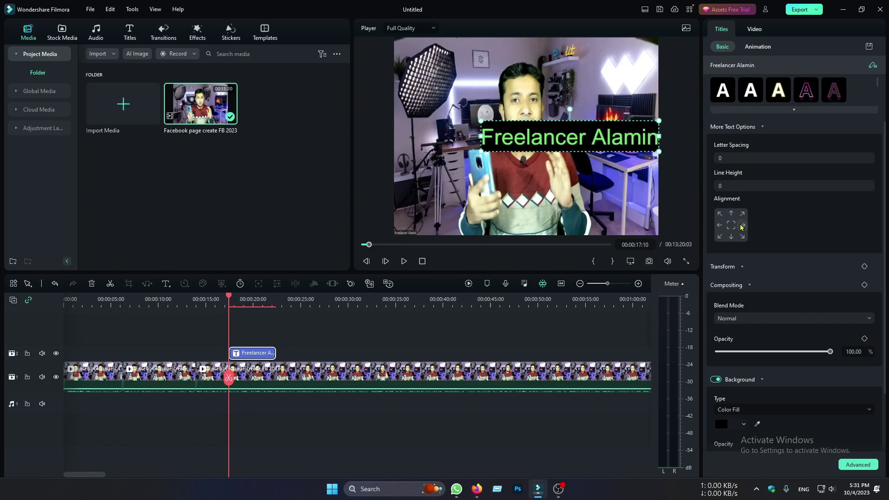
pyautogui.click(740, 216)
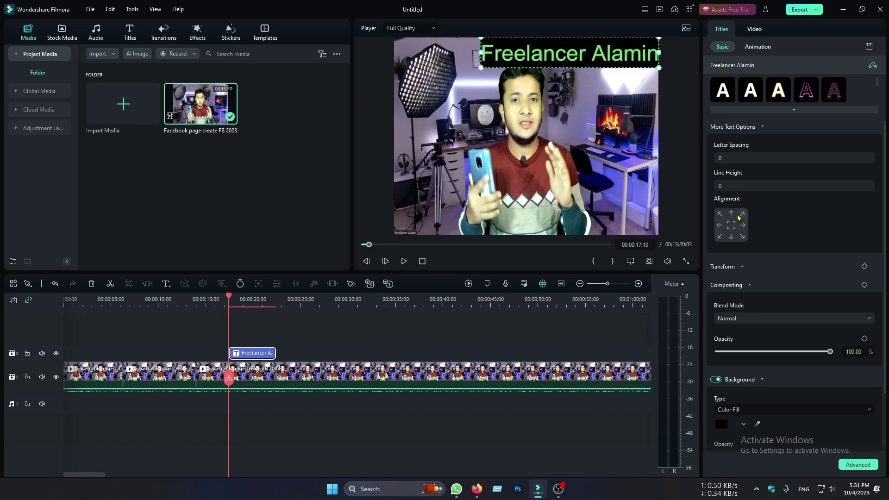
pyautogui.click(719, 237)
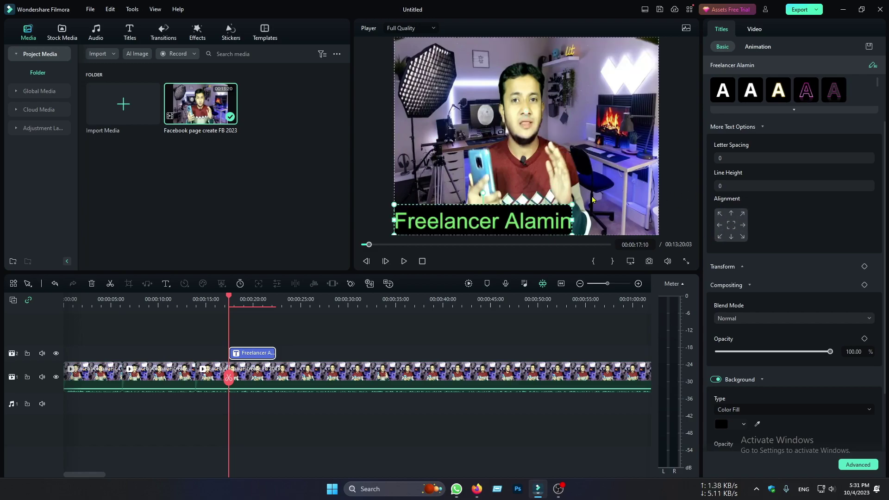
# Centre the title in the frame and move it down over the speaker's lower chest, slightly right of centre.
pyautogui.click(731, 229)
pyautogui.moveTo(558, 130); pyautogui.dragTo(566, 190)
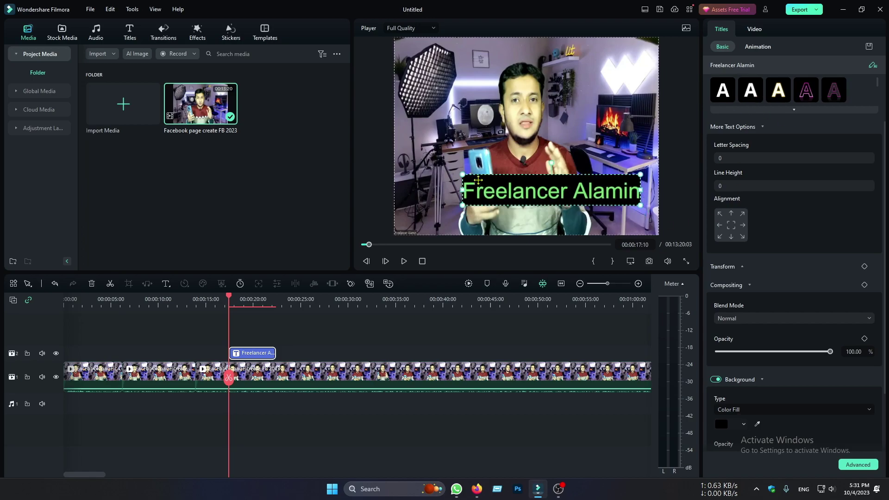
pyautogui.click(557, 148)
pyautogui.click(553, 189)
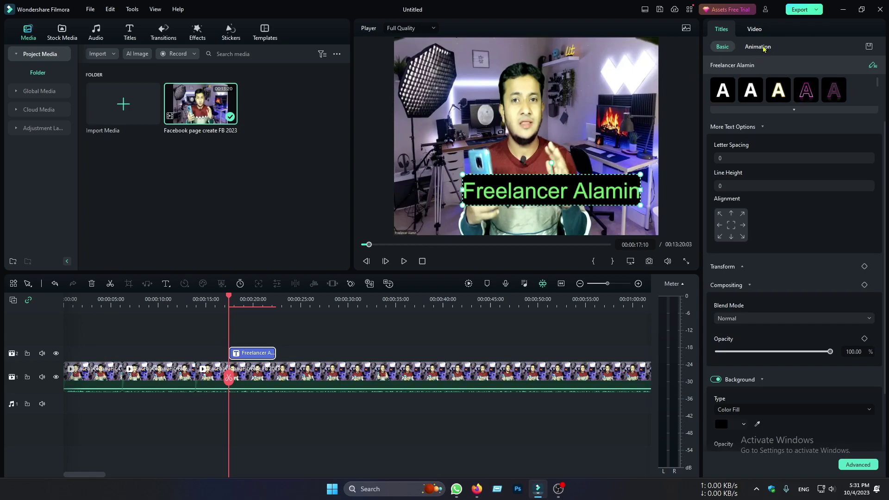
# Apply the Lower-left Rotation Appears in entrance animation to the title with a 2.22 s duration and preview it.
pyautogui.click(763, 48)
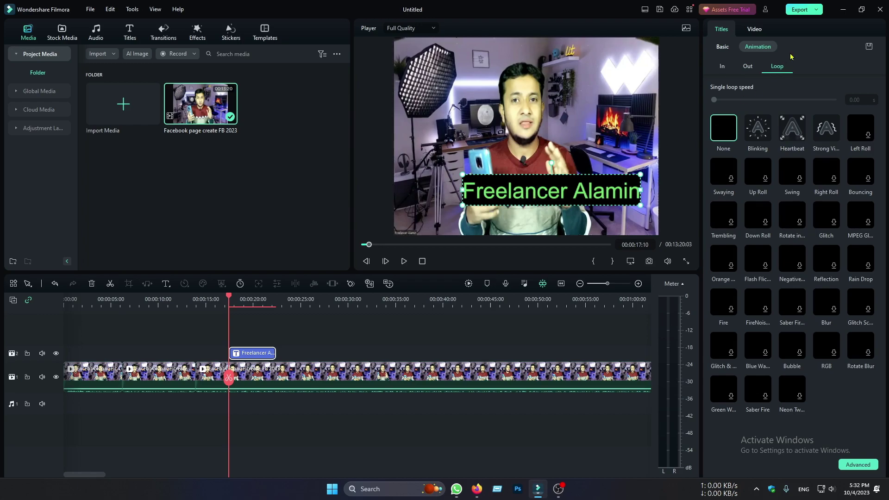
pyautogui.click(723, 66)
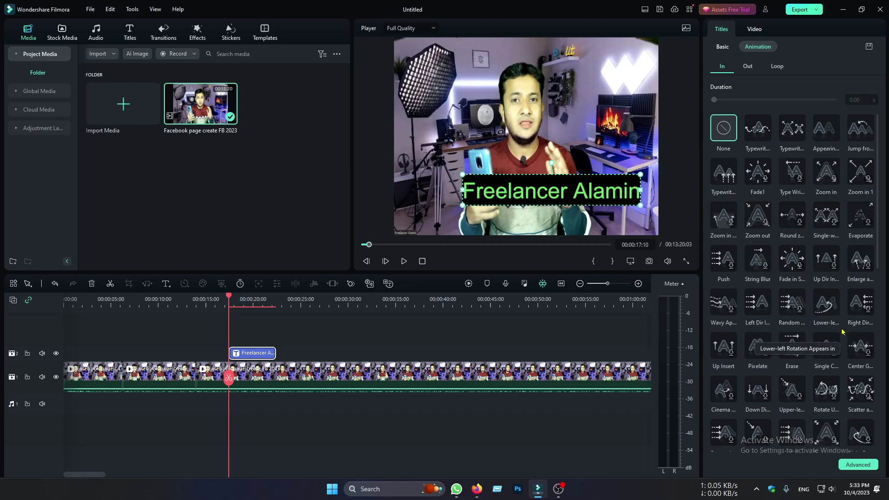
pyautogui.click(828, 307)
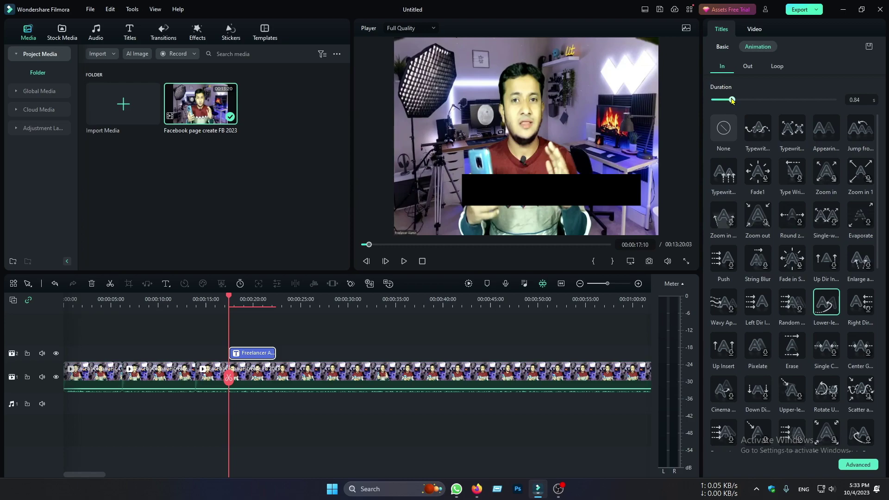
pyautogui.moveTo(731, 100); pyautogui.dragTo(766, 101)
pyautogui.click(402, 262)
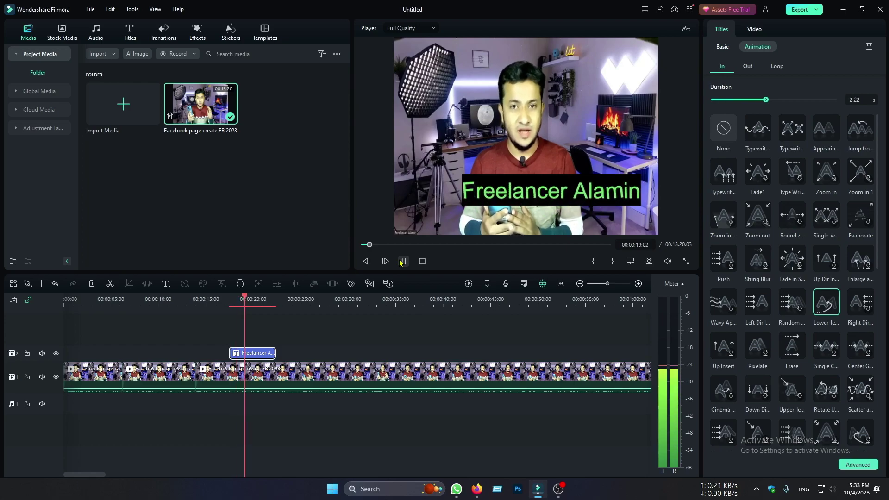
pyautogui.click(402, 262)
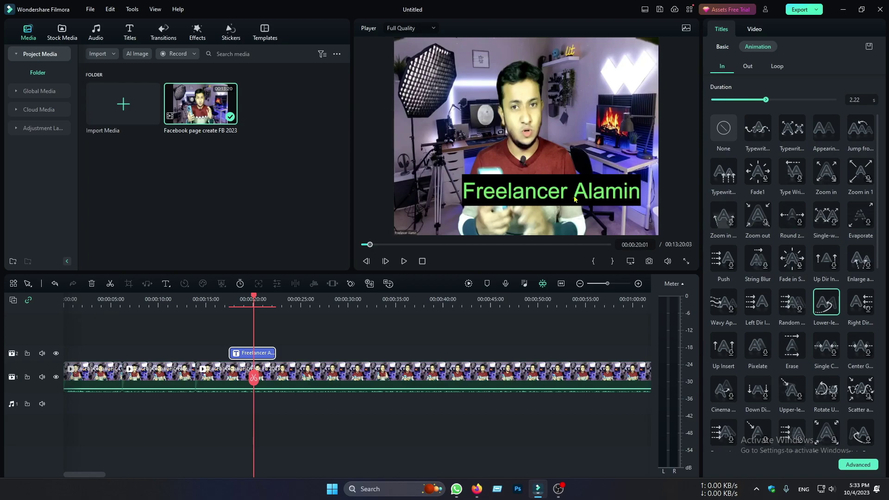
# Apply the Strong Vi... loop animation to the title and set its single loop speed to 2.50 s.
pyautogui.click(780, 68)
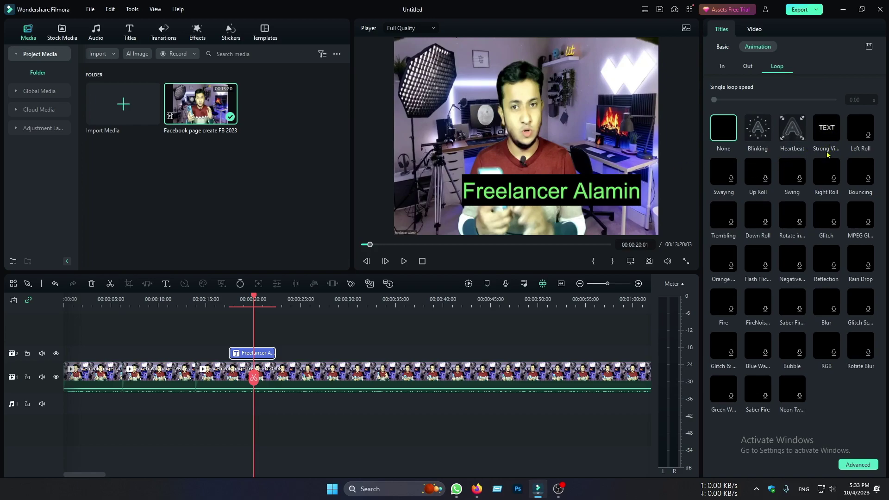
pyautogui.click(828, 131)
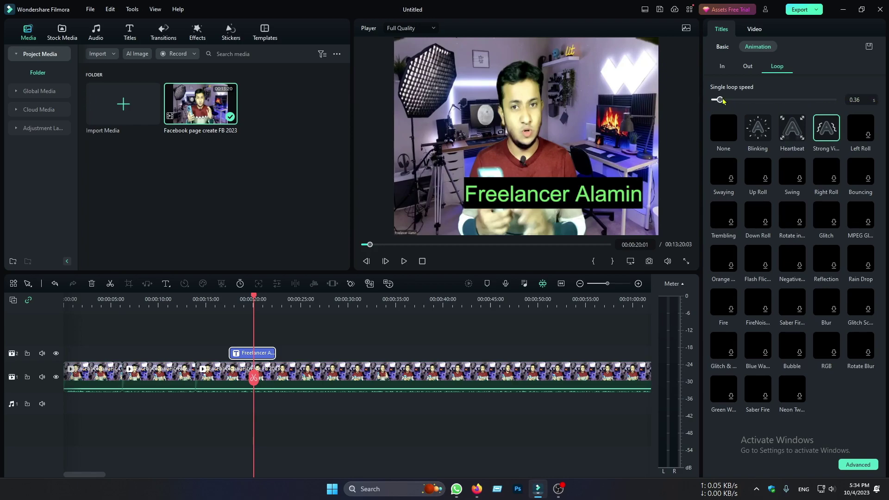
pyautogui.moveTo(721, 100); pyautogui.dragTo(771, 100)
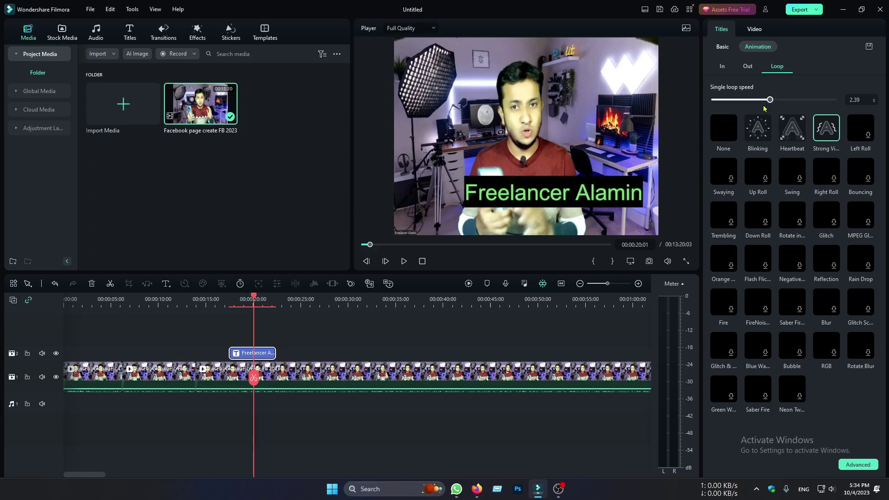
pyautogui.moveTo(779, 103)
pyautogui.mouseDown()
pyautogui.moveTo(823, 101)
pyautogui.moveTo(726, 101)
pyautogui.moveTo(773, 100)
pyautogui.mouseUp()
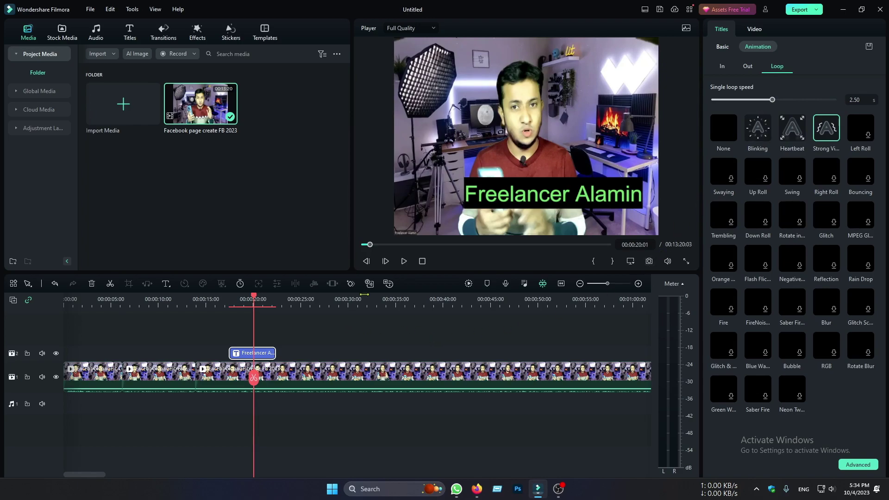
# Play the title's section from its start and extend the title clip to end at about 25 seconds.
pyautogui.click(229, 300)
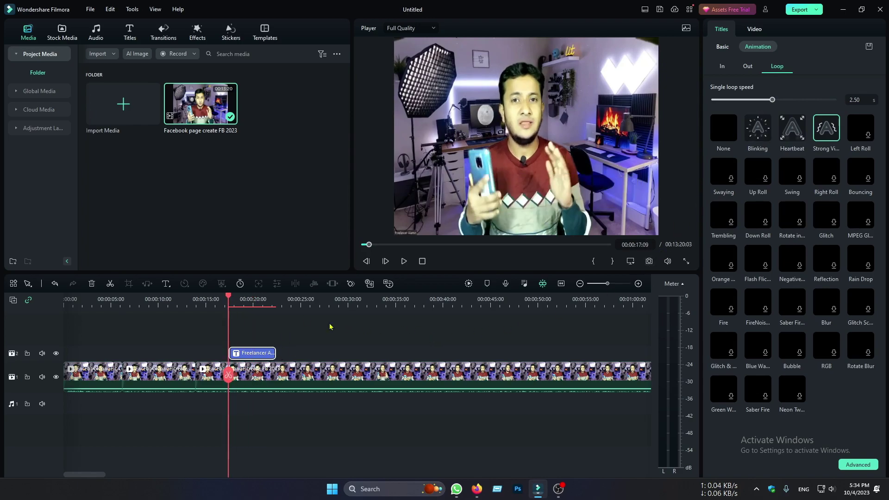
pyautogui.click(403, 261)
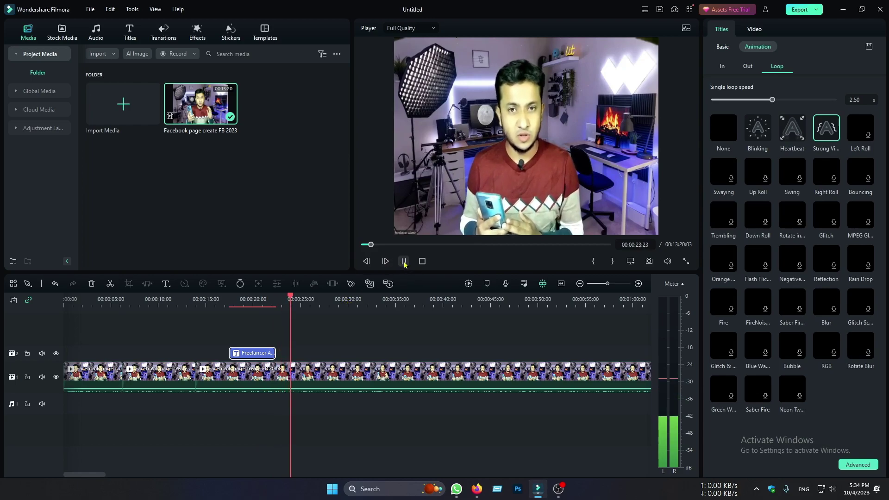
pyautogui.click(404, 261)
pyautogui.moveTo(278, 371); pyautogui.dragTo(305, 353)
pyautogui.moveTo(258, 374); pyautogui.dragTo(281, 373)
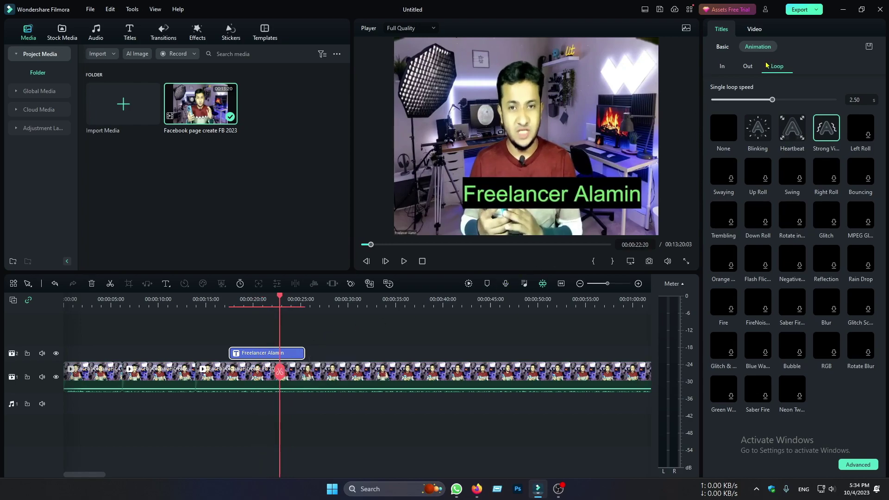
# Apply the Erase exit animation to the title and set its duration to 2.23 s.
pyautogui.click(749, 66)
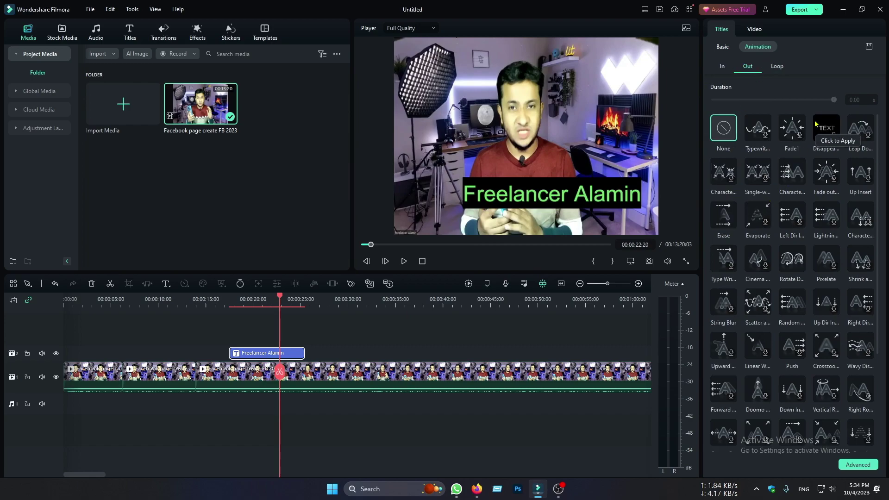
pyautogui.click(727, 213)
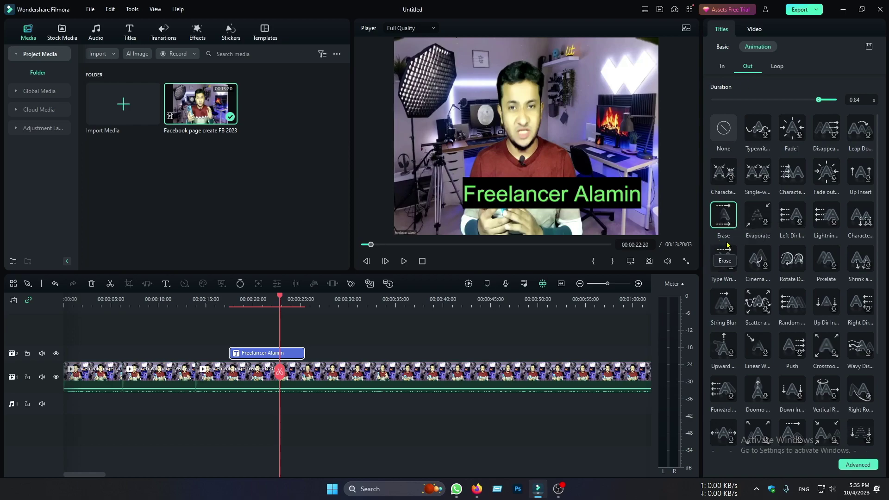
pyautogui.click(716, 218)
pyautogui.moveTo(819, 101); pyautogui.dragTo(790, 102)
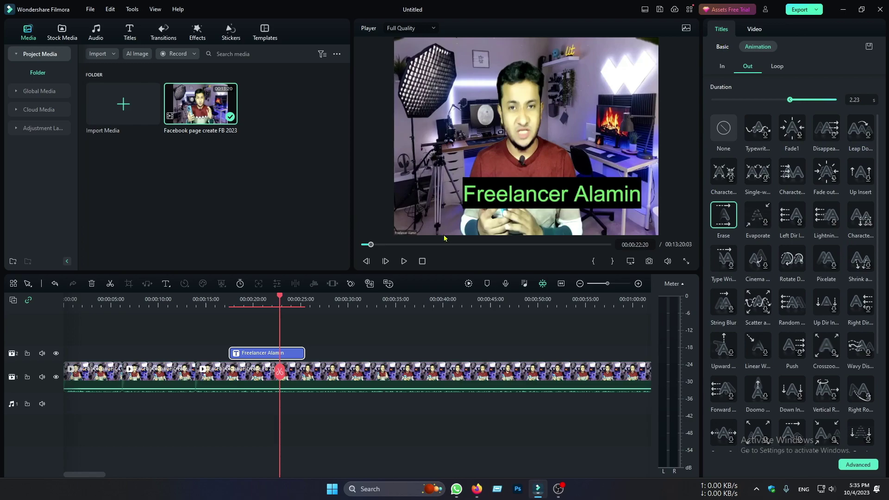
# Play the title's section twice from about 00:00:17 and scrub through it to check its animations.
pyautogui.moveTo(280, 296); pyautogui.dragTo(225, 298)
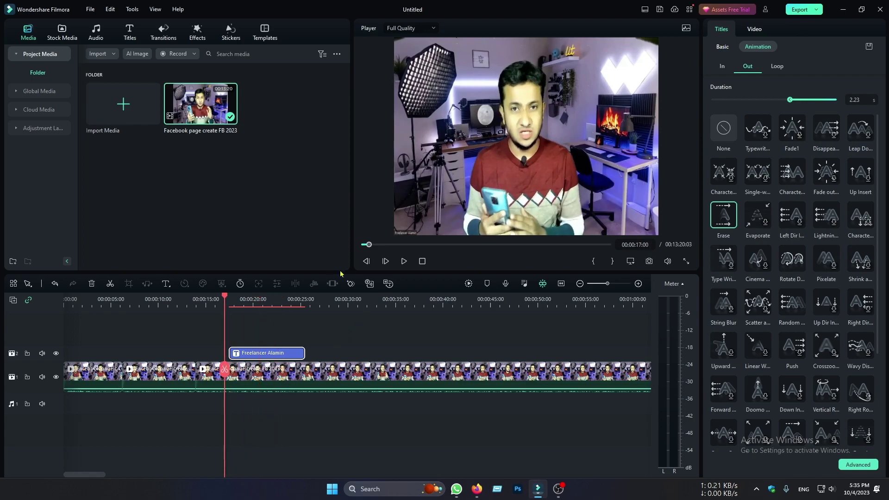
pyautogui.click(404, 261)
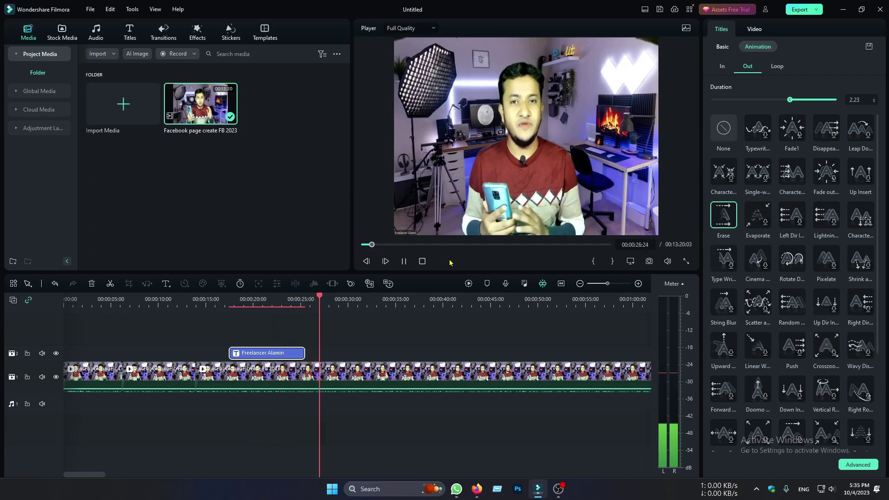
pyautogui.click(404, 261)
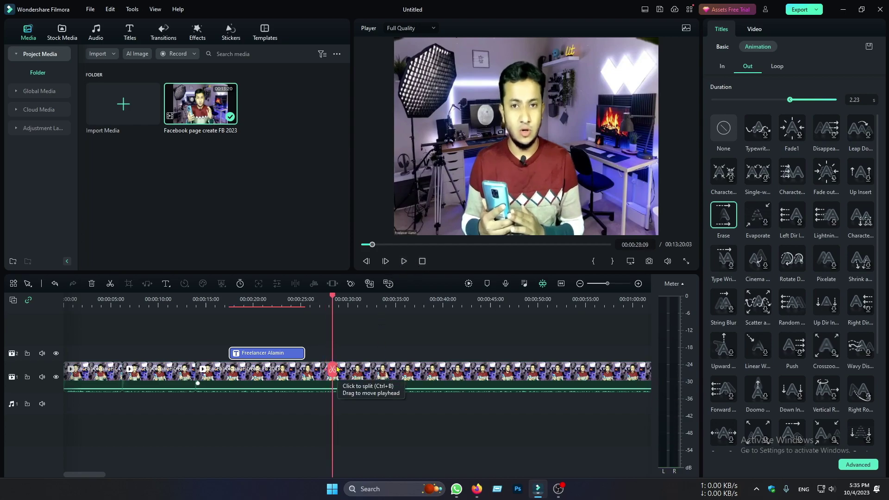
pyautogui.moveTo(336, 370); pyautogui.dragTo(296, 374)
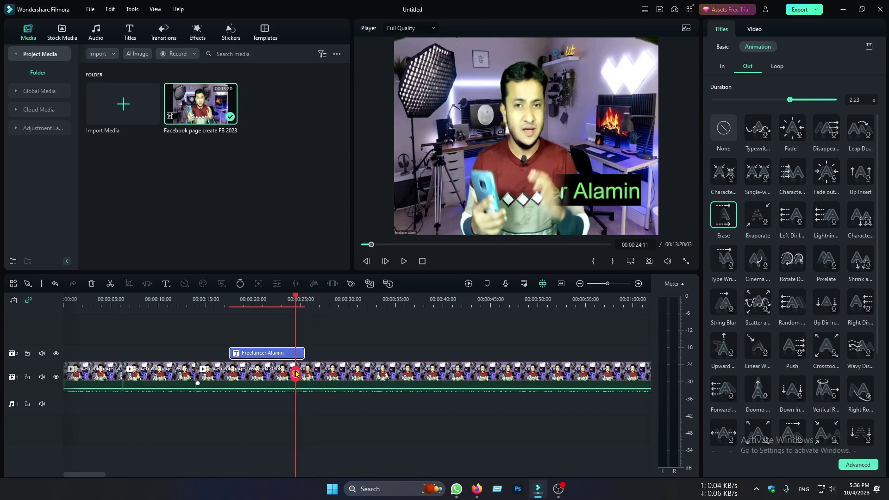
pyautogui.moveTo(296, 375); pyautogui.dragTo(225, 374)
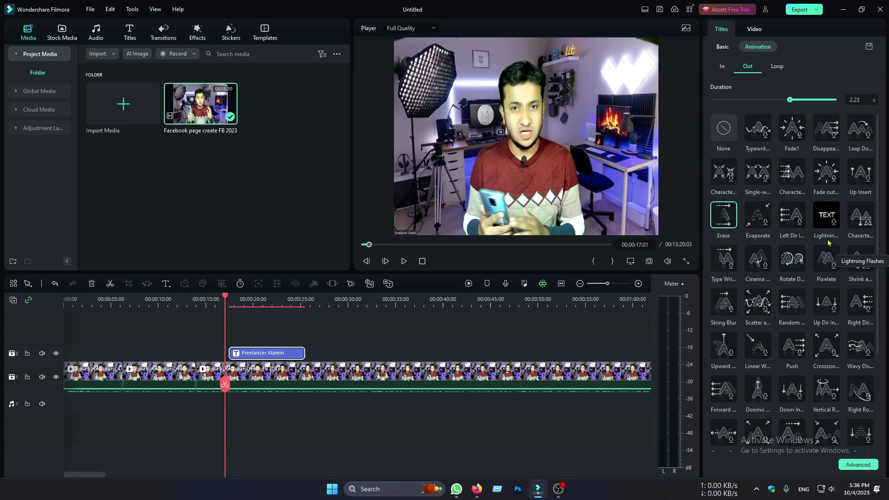
pyautogui.click(404, 261)
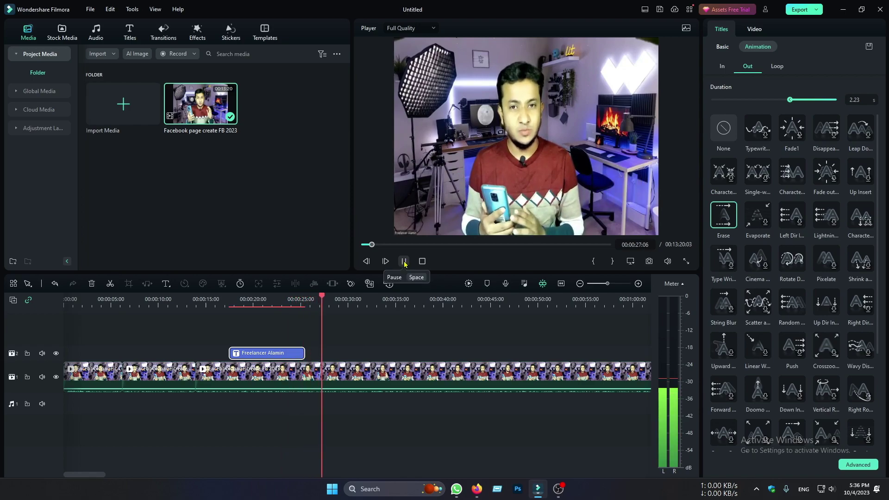
pyautogui.click(403, 262)
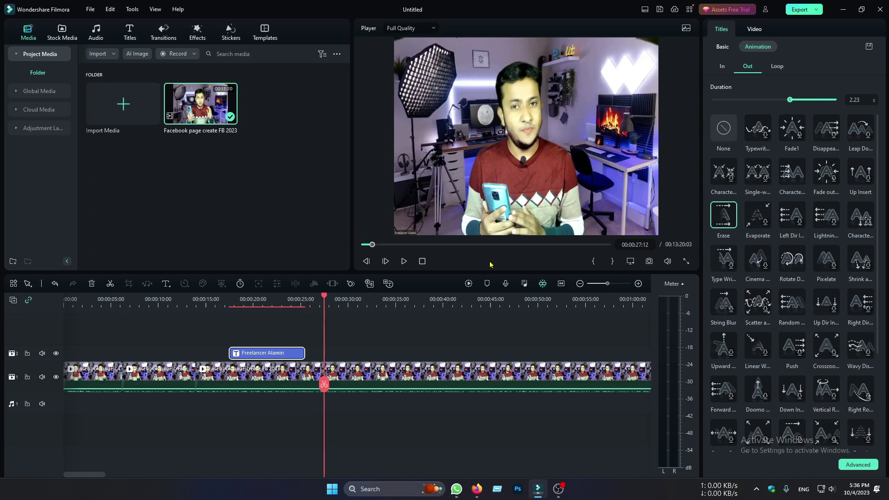
pyautogui.moveTo(326, 389)
pyautogui.mouseDown()
pyautogui.moveTo(235, 374)
pyautogui.moveTo(309, 377)
pyautogui.mouseUp()
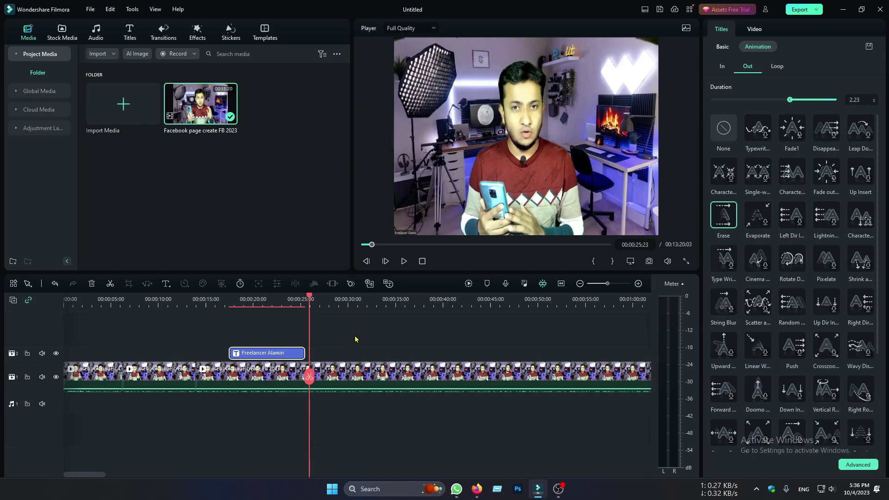